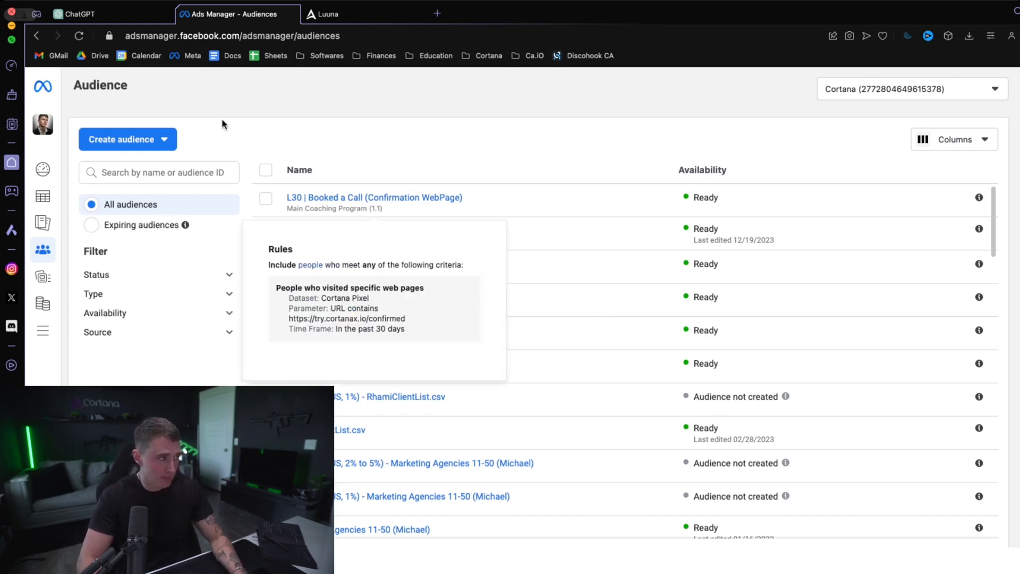
# - Walk through creating a custom audience from a customer list up to the file upload stage, and close it without creating anything
pyautogui.click(162, 141)
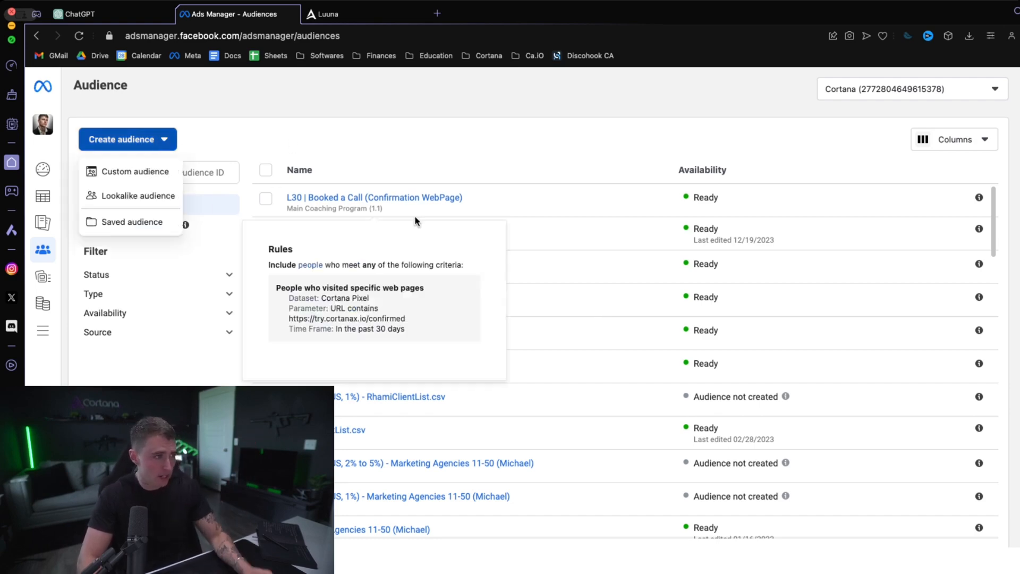
pyautogui.click(143, 170)
pyautogui.click(590, 205)
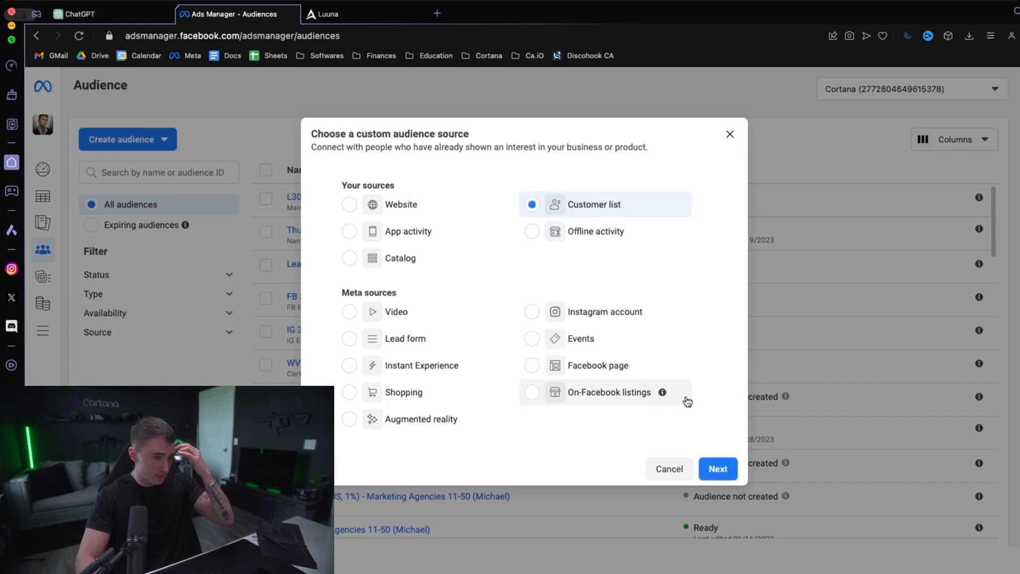
pyautogui.click(718, 469)
pyautogui.scroll(-2, 479, 319)
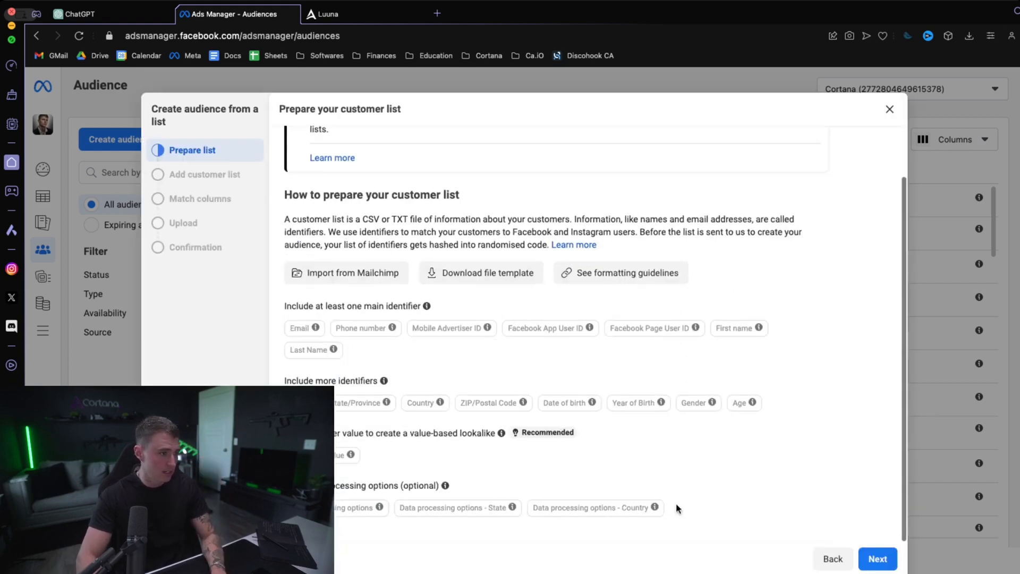
pyautogui.click(860, 562)
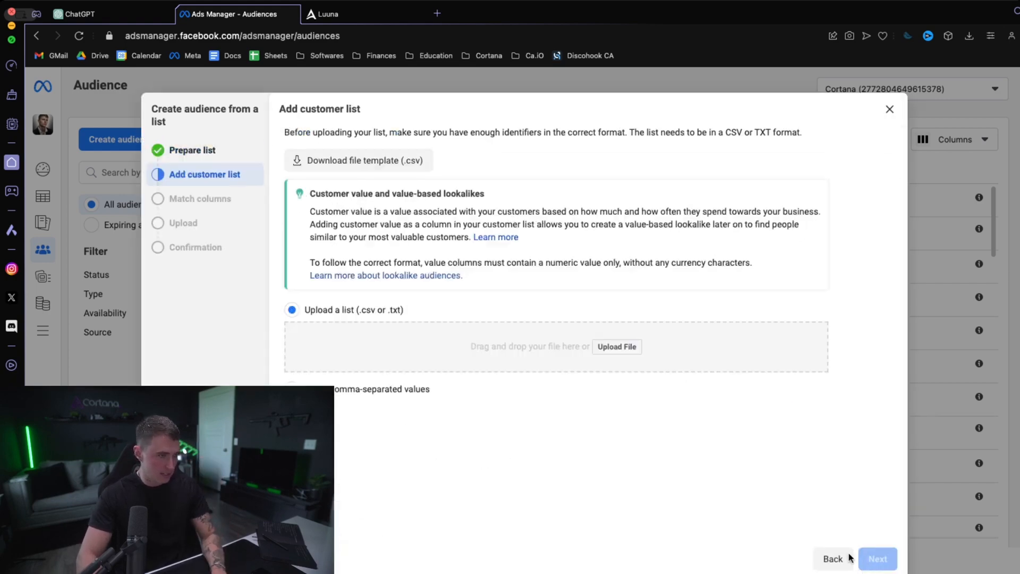
pyautogui.click(618, 347)
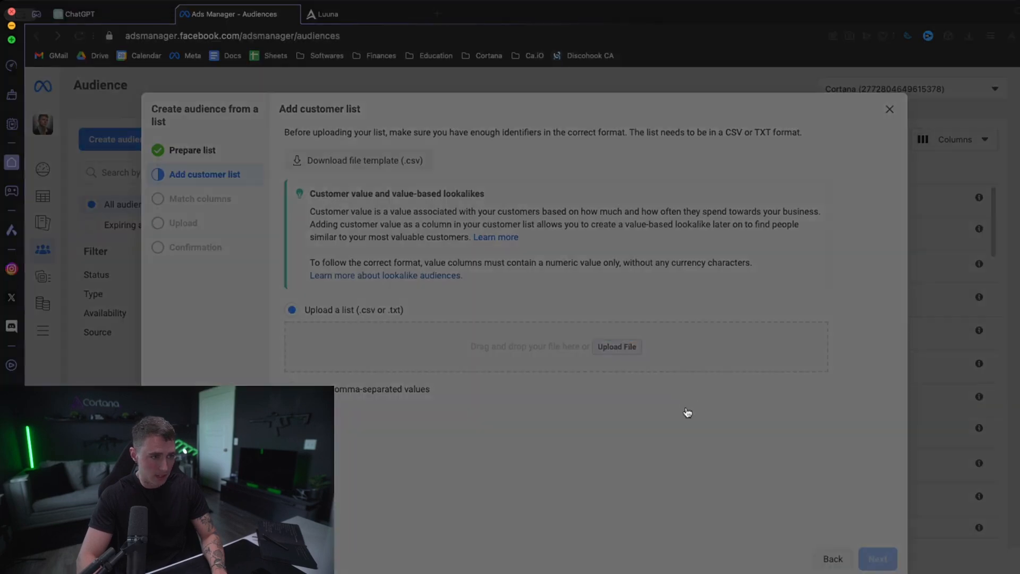
pyautogui.click(687, 412)
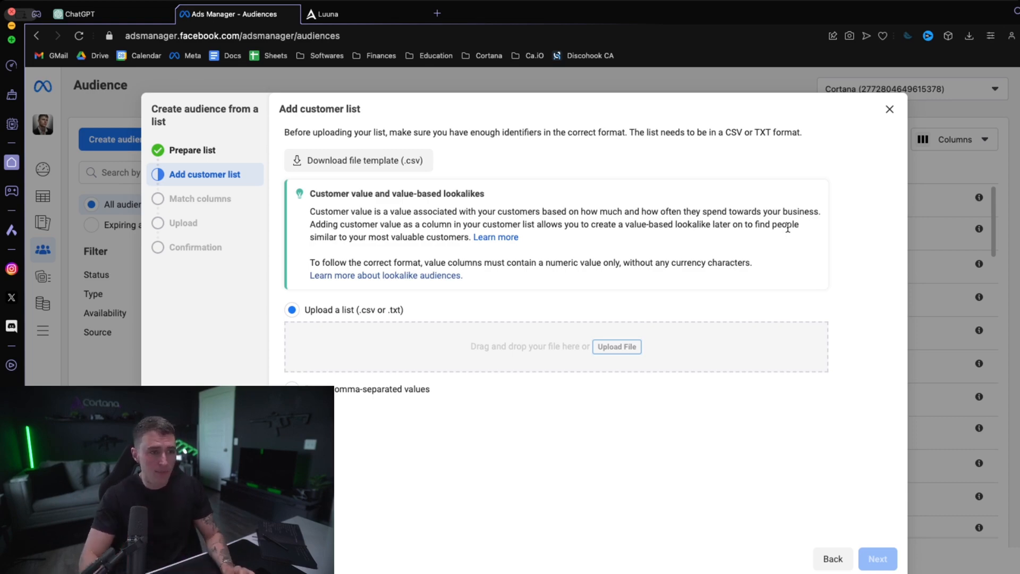
pyautogui.click(896, 118)
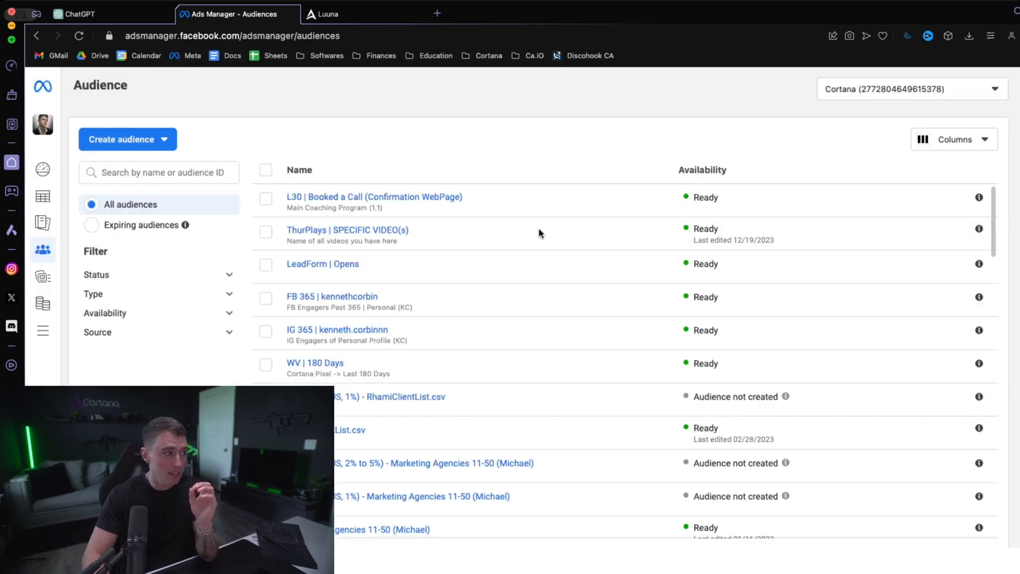
# - Start a lookalike audience and look at the options for creating a new source
pyautogui.click(153, 141)
pyautogui.click(137, 196)
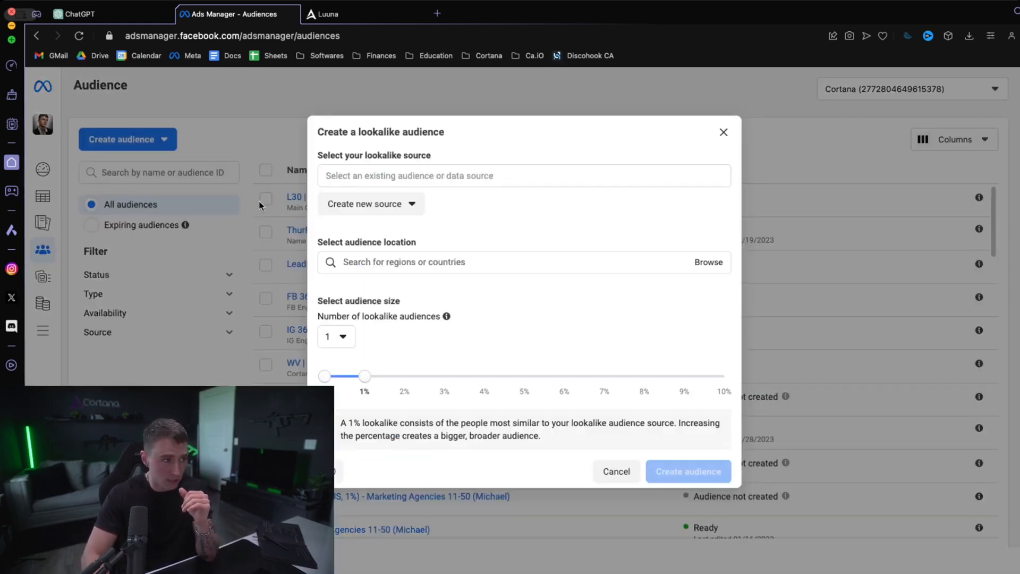
pyautogui.click(388, 175)
pyautogui.click(449, 208)
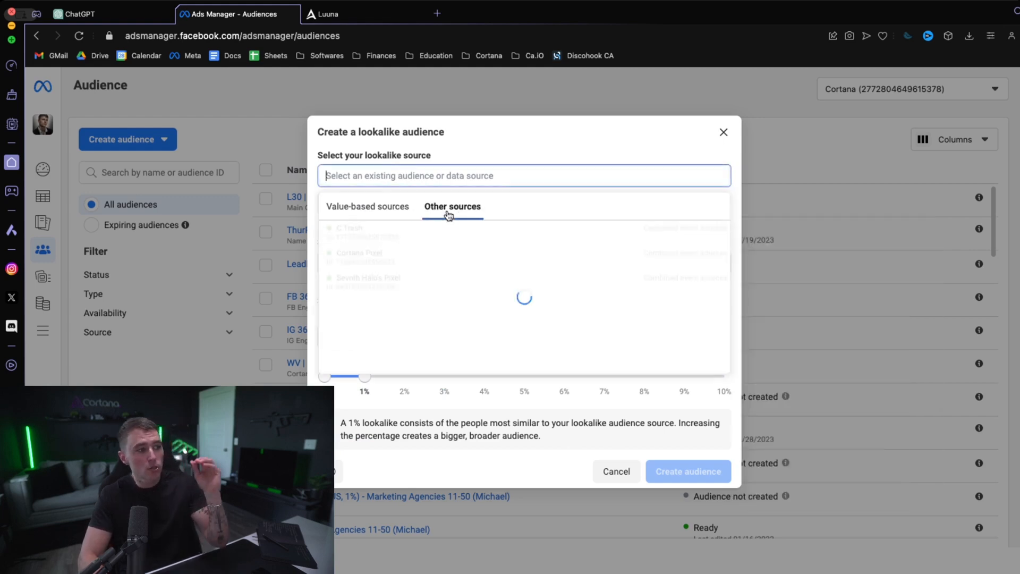
pyautogui.click(526, 151)
pyautogui.click(417, 203)
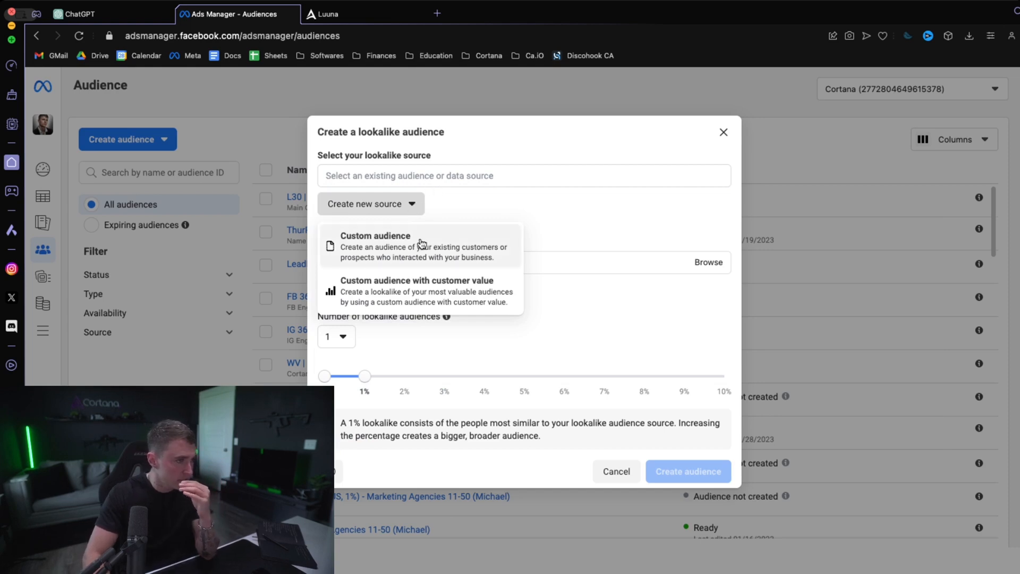
# - Browse the existing value-based and other sources available for the lookalike audience
pyautogui.click(428, 176)
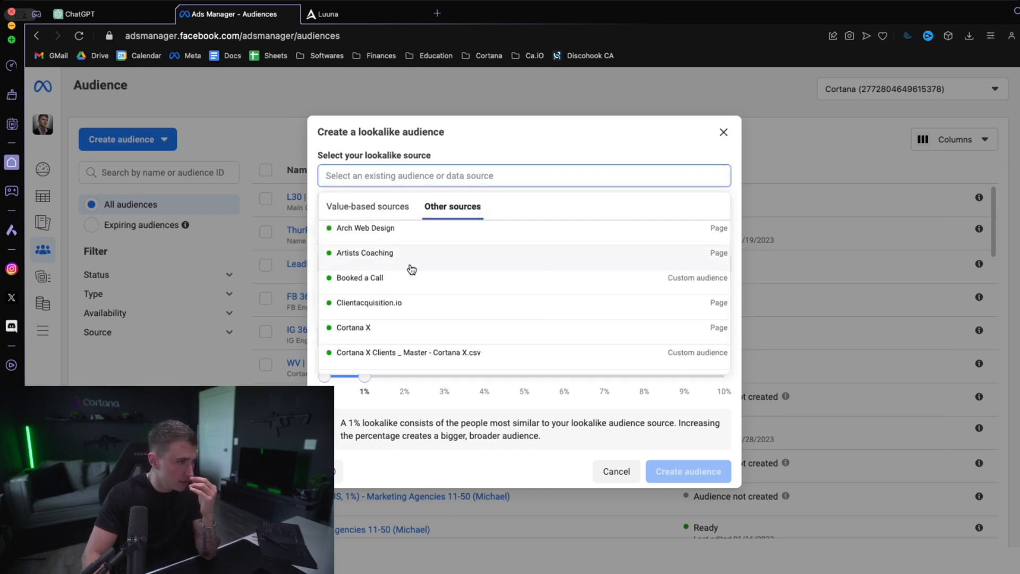
pyautogui.scroll(-1, 412, 267)
pyautogui.click(371, 206)
pyautogui.click(433, 206)
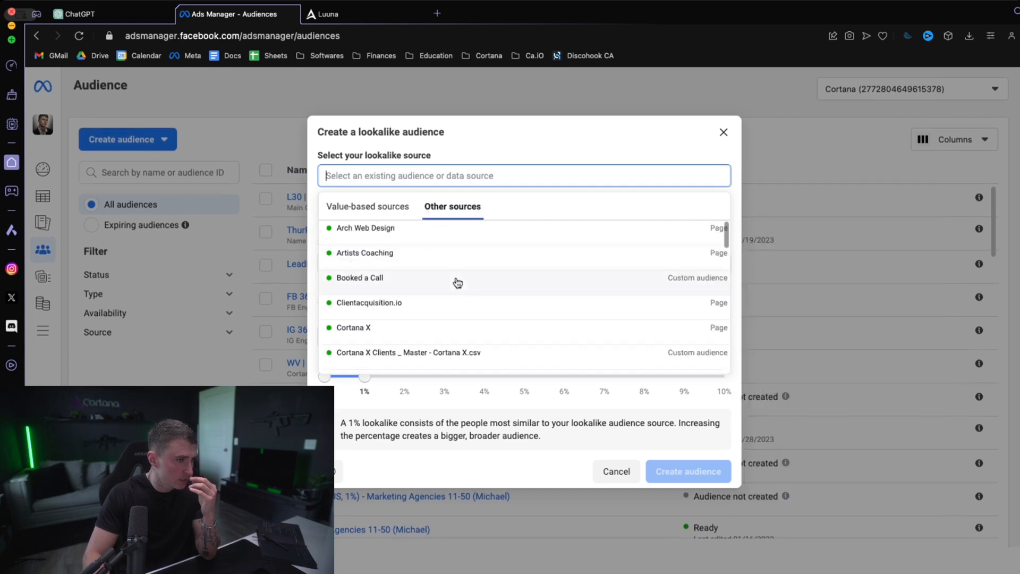
pyautogui.scroll(-5, 433, 311)
pyautogui.scroll(-2, 434, 310)
pyautogui.scroll(5, 434, 311)
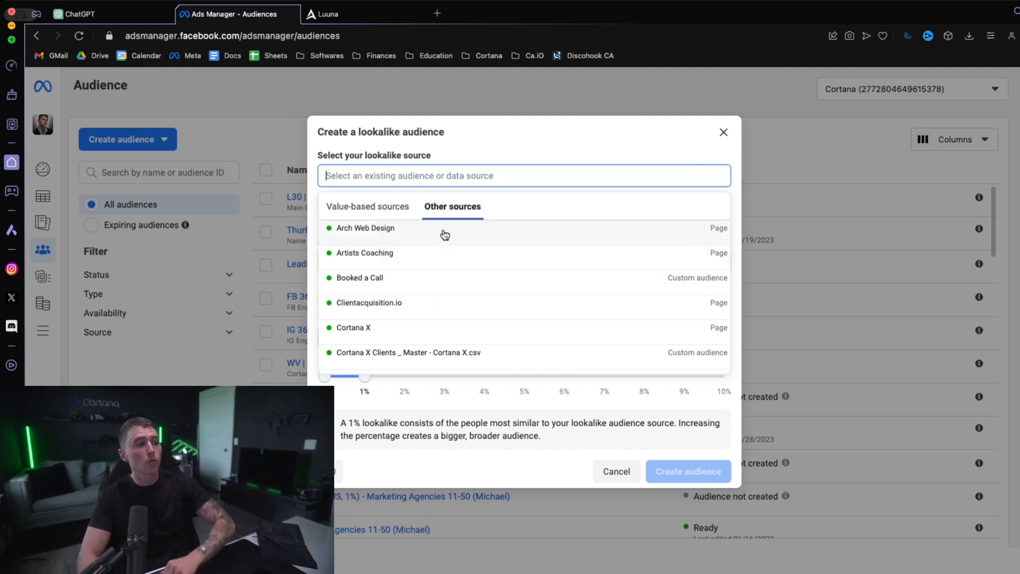
pyautogui.scroll(-1, 426, 323)
pyautogui.scroll(-10, 426, 323)
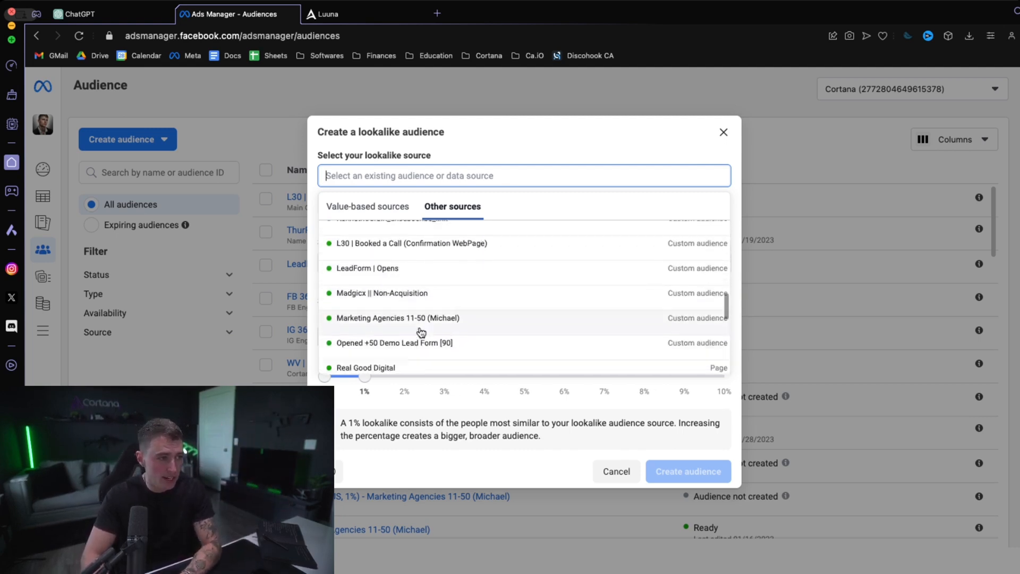
pyautogui.scroll(3, 398, 317)
pyautogui.scroll(-8, 398, 314)
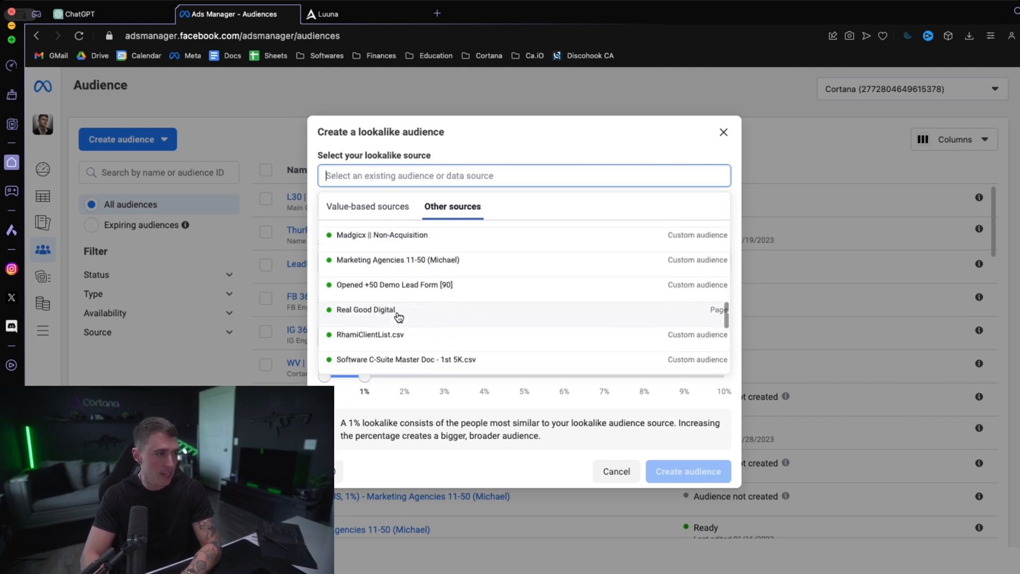
pyautogui.scroll(5, 398, 316)
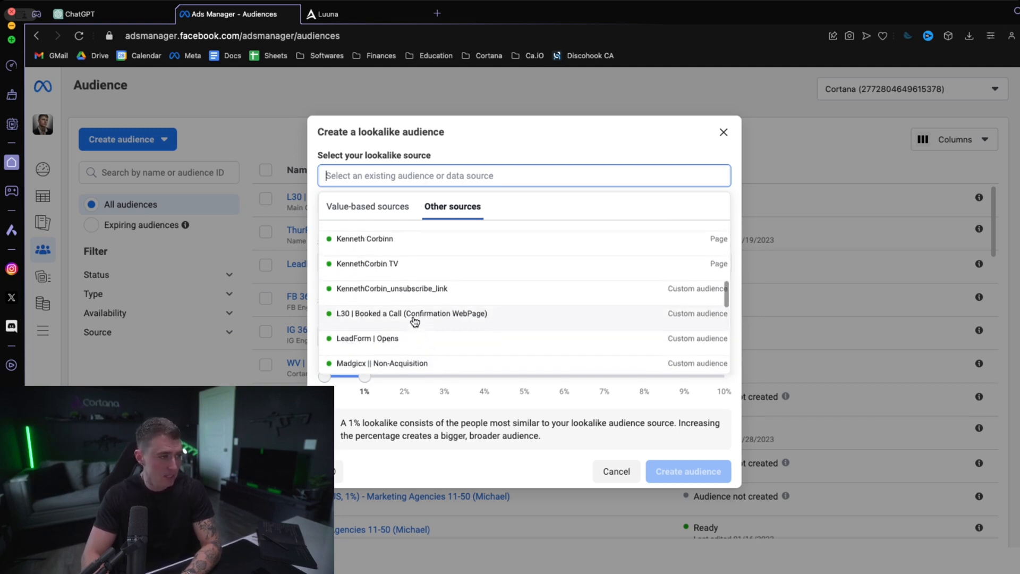
pyautogui.click(425, 408)
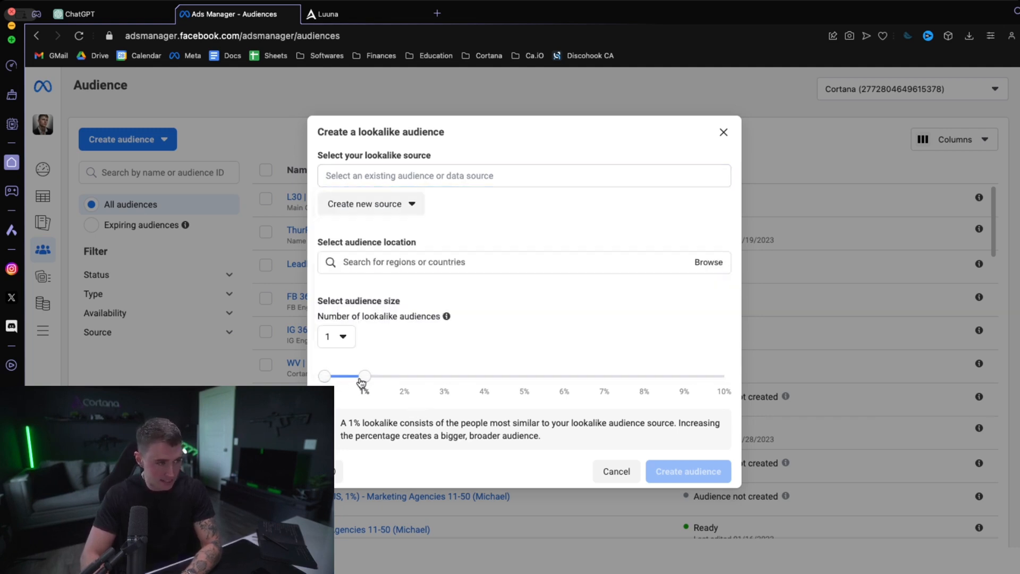
# - Add the United States and Canada as the lookalike audience's locations
pyautogui.click(376, 262)
pyautogui.write('united states')
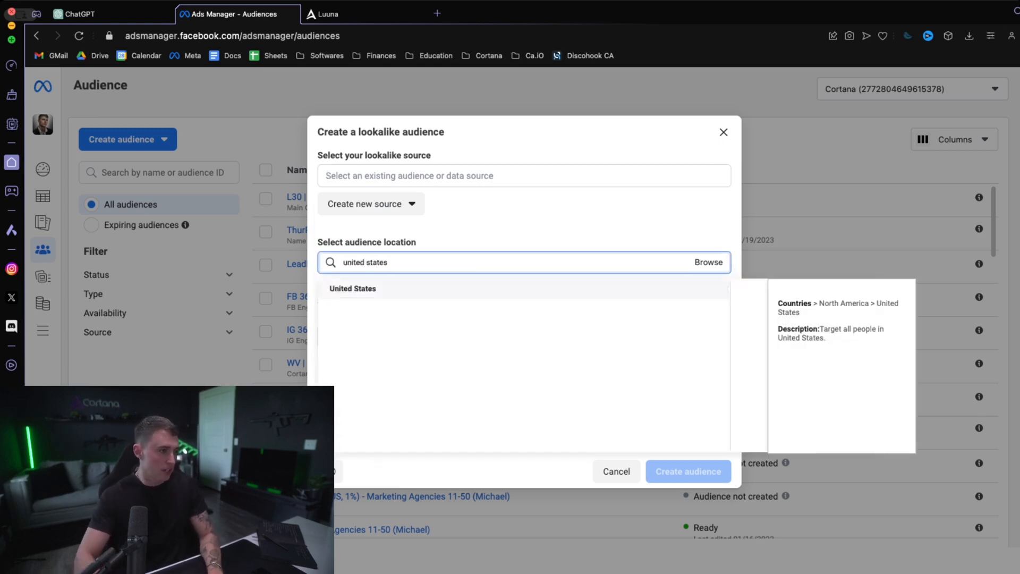
pyautogui.click(366, 292)
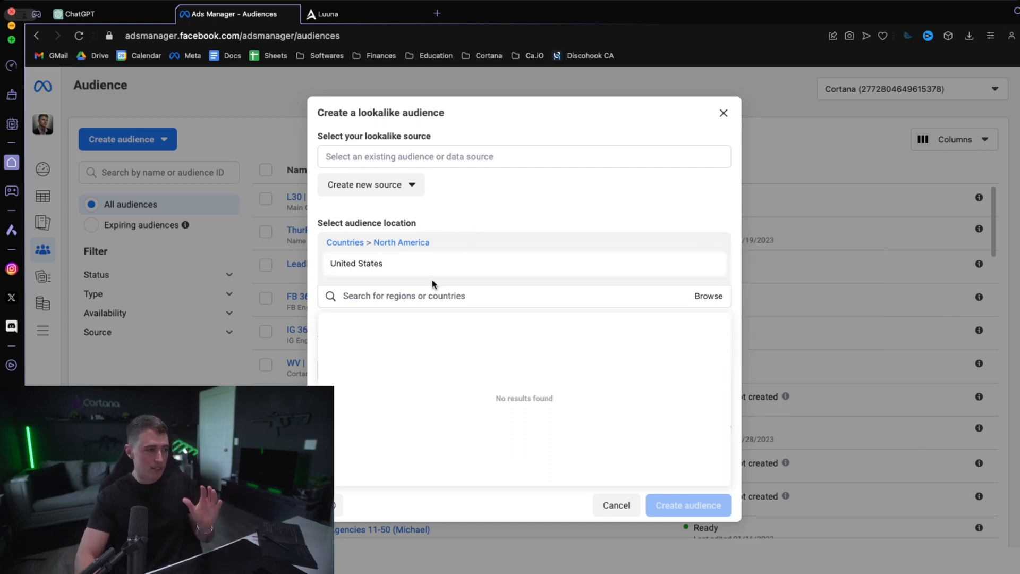
pyautogui.write('canada')
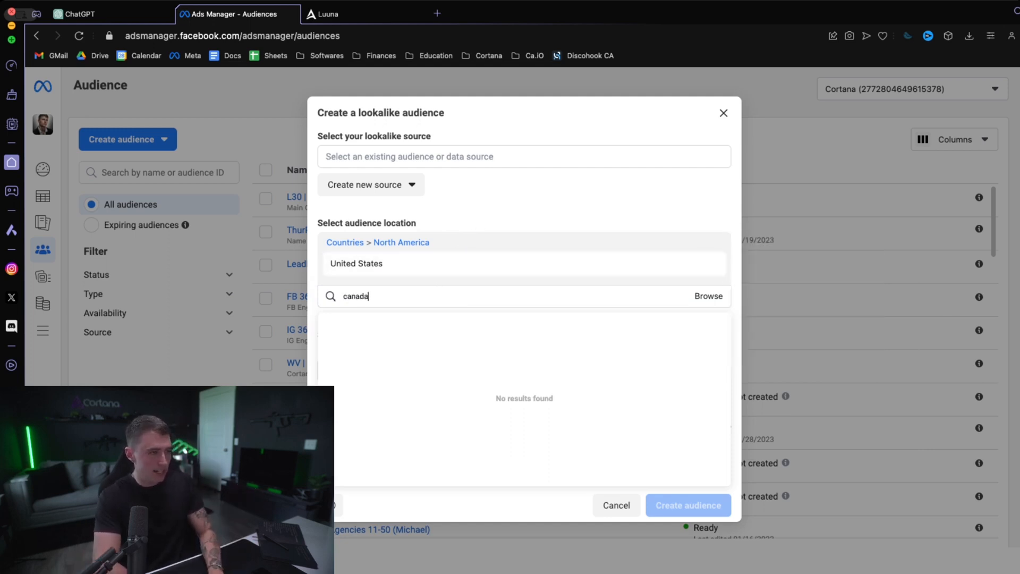
pyautogui.click(343, 323)
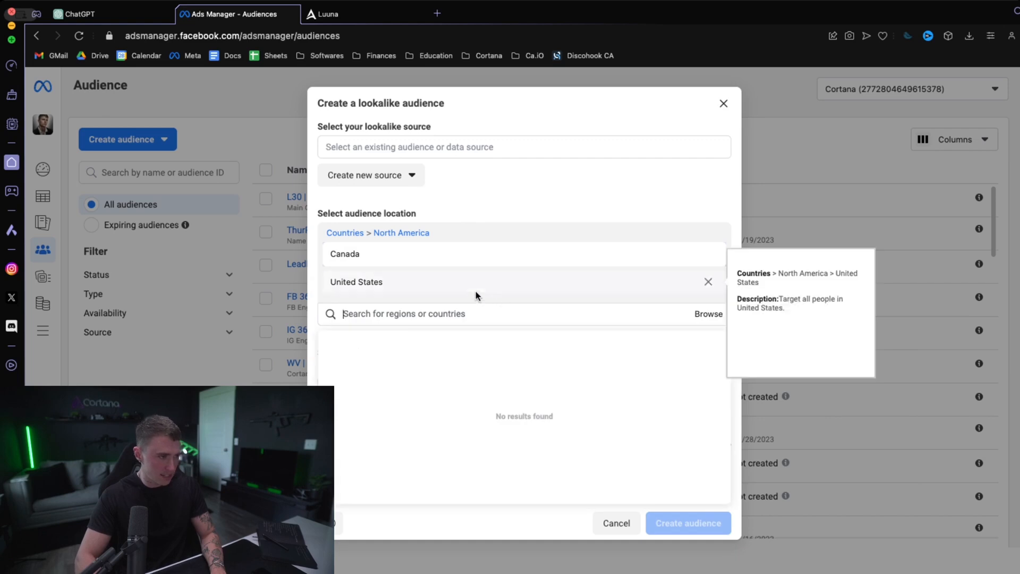
pyautogui.click(617, 217)
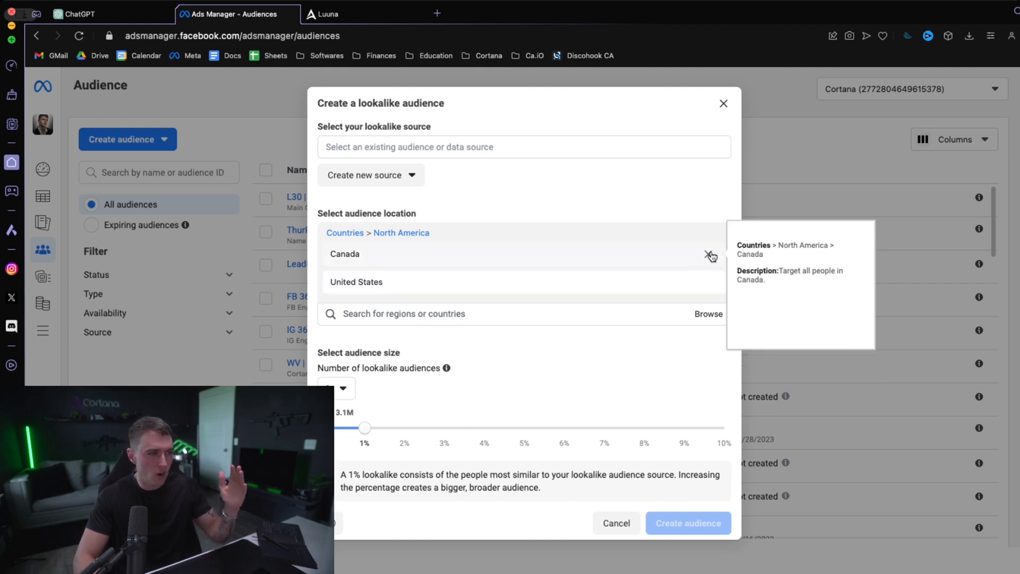
# - Remove Canada from the lookalike audience's locations and close the setup without creating the audience
pyautogui.click(709, 256)
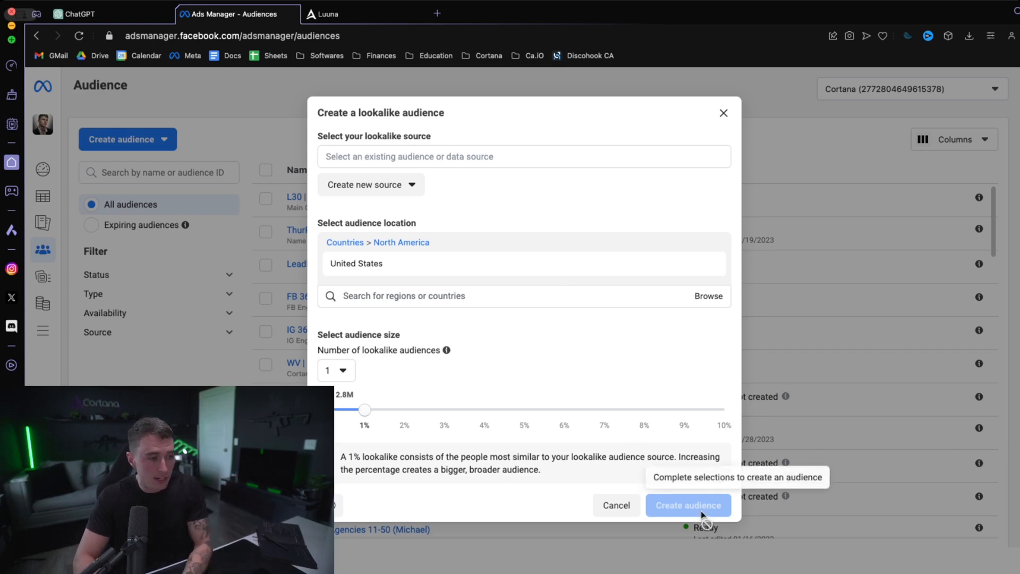
pyautogui.click(726, 113)
pyautogui.moveTo(446, 198)
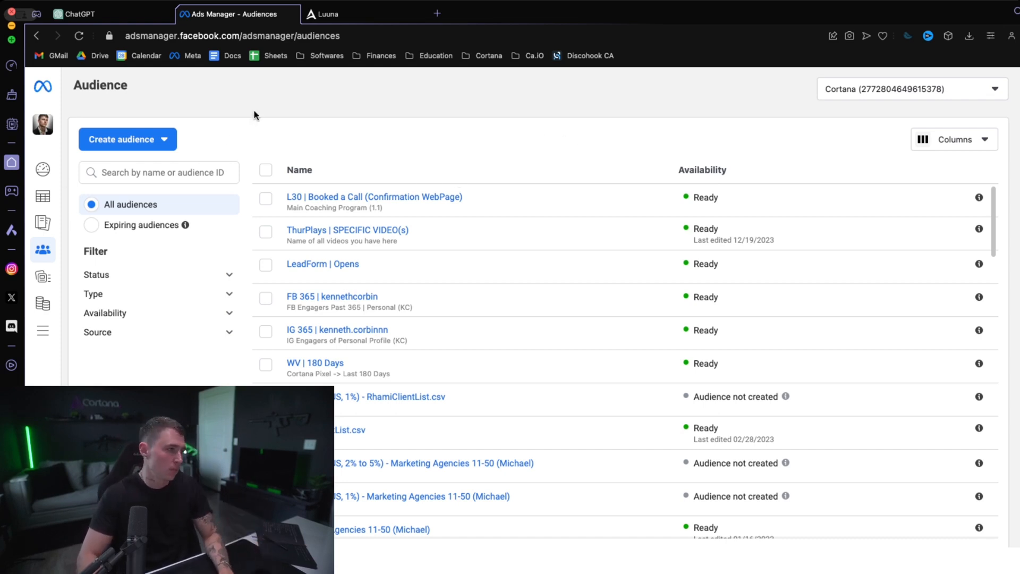
# - Create a new campaign with the Leads objective using the manual leads campaign setup
pyautogui.click(43, 196)
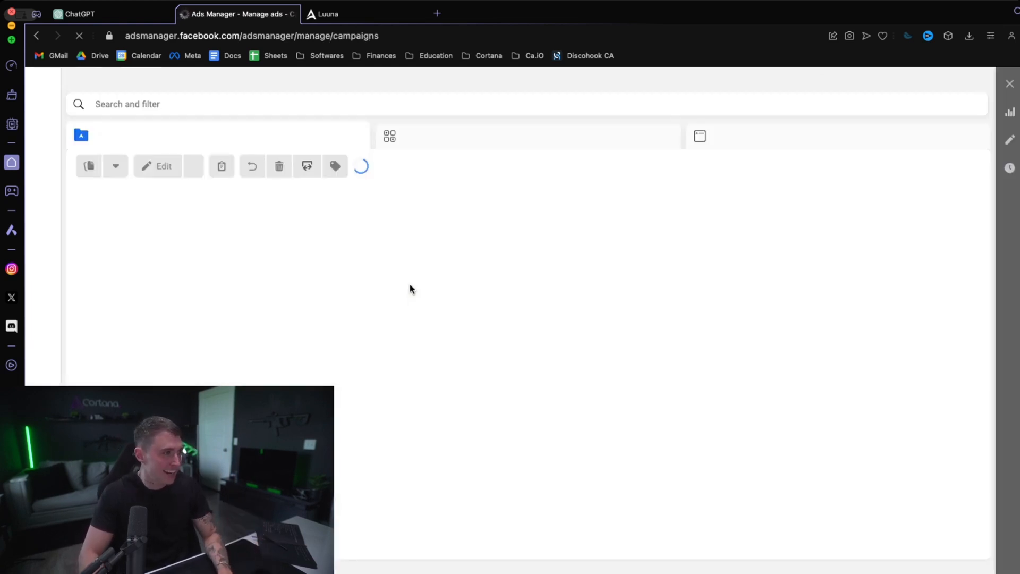
pyautogui.click(101, 173)
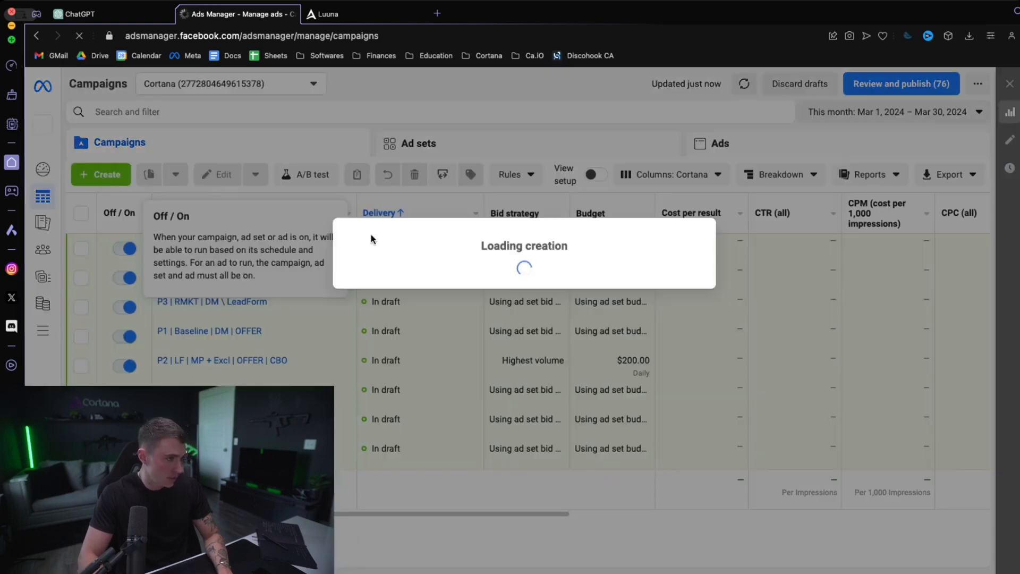
pyautogui.click(409, 329)
pyautogui.click(678, 522)
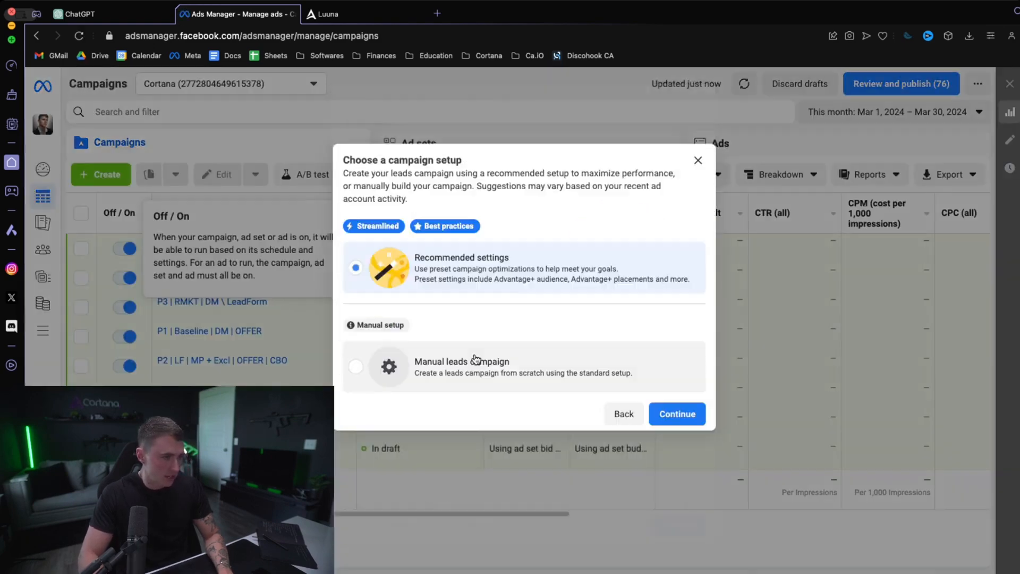
pyautogui.click(491, 365)
pyautogui.click(681, 414)
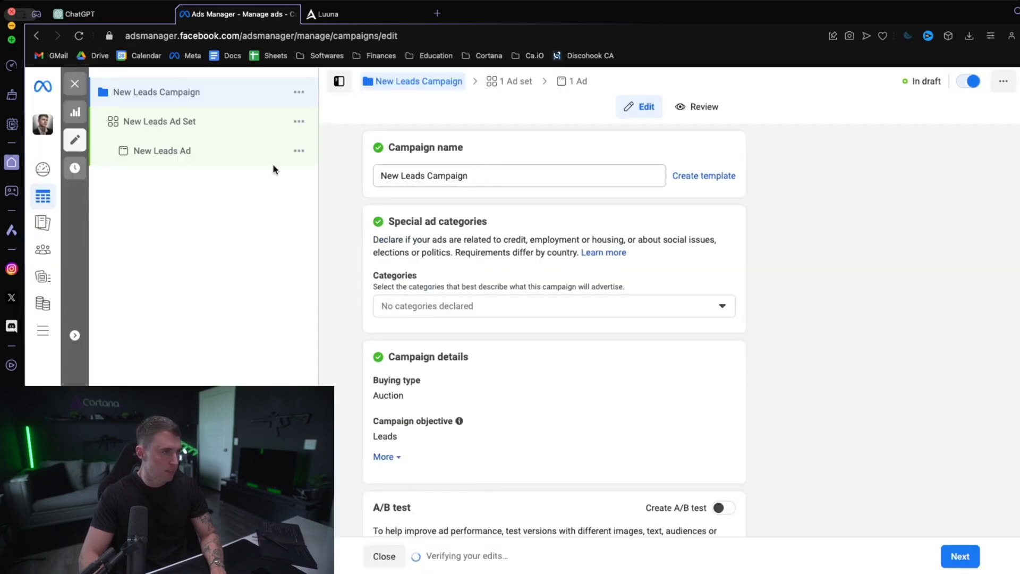
# - Rename the new campaign's ad set as "Put Exclusions on Ad Set Level Here"
pyautogui.click(188, 126)
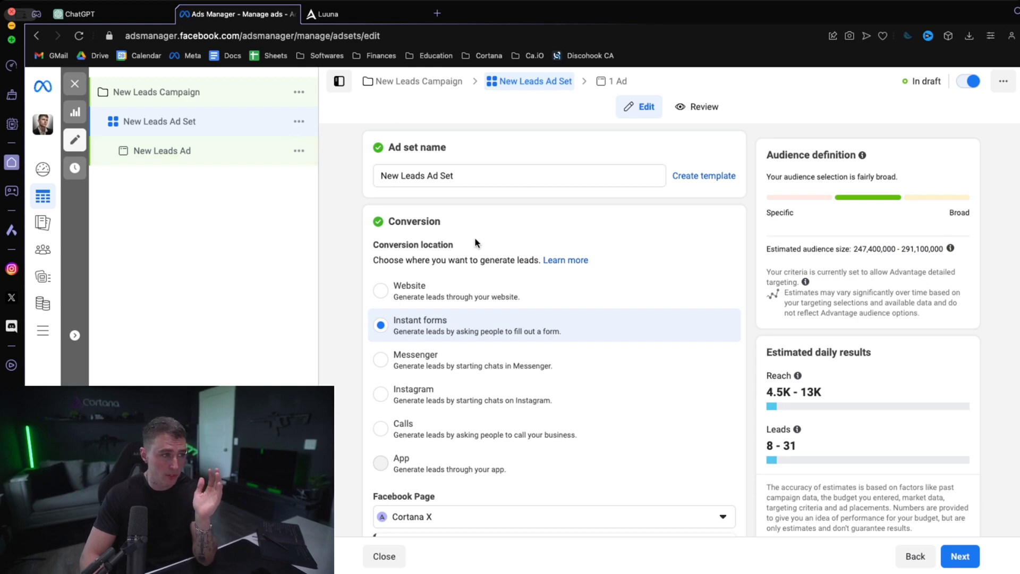
pyautogui.tripleClick(474, 173)
pyautogui.write('AAD')
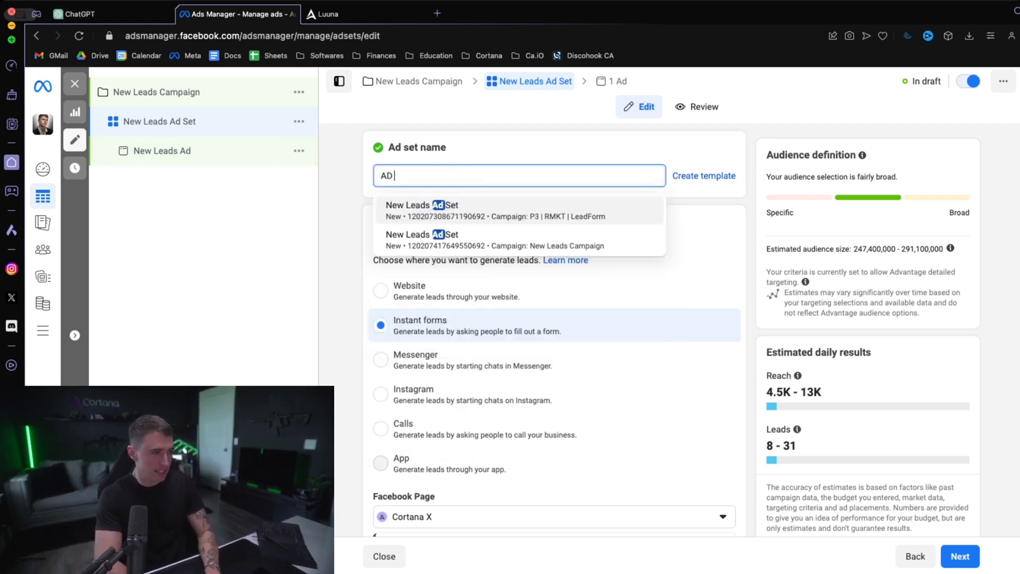
pyautogui.press('BackSpace')
pyautogui.press('BackSpace')
pyautogui.press('BackSpace')
pyautogui.write('Put Excl')
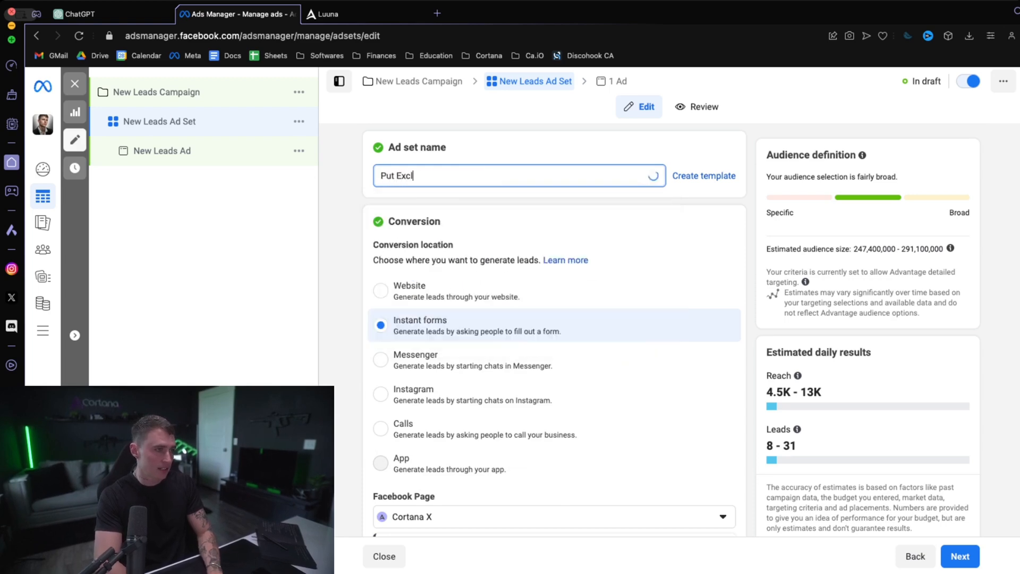
pyautogui.write('usions on Ad Se')
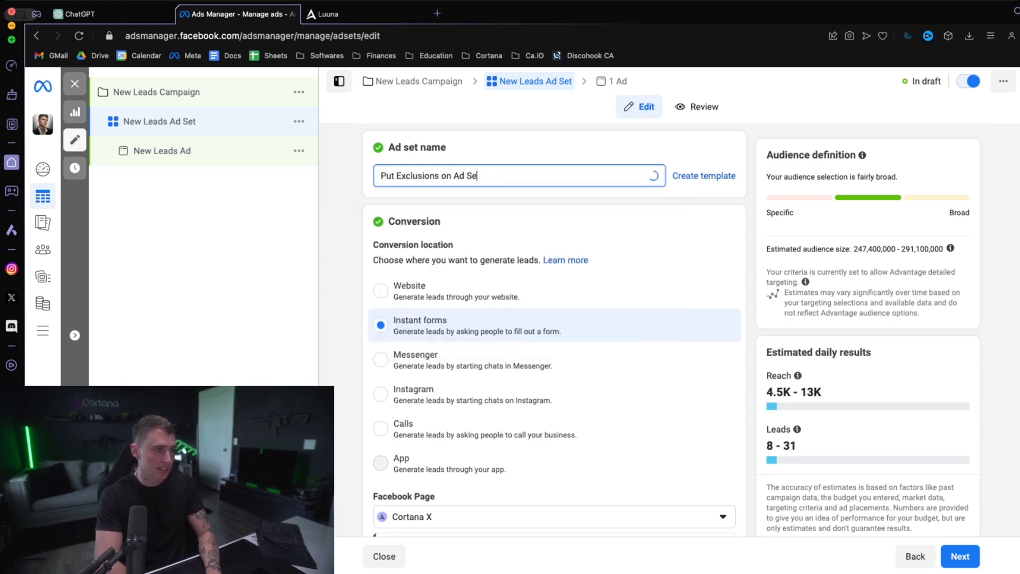
pyautogui.write('t Level Here')
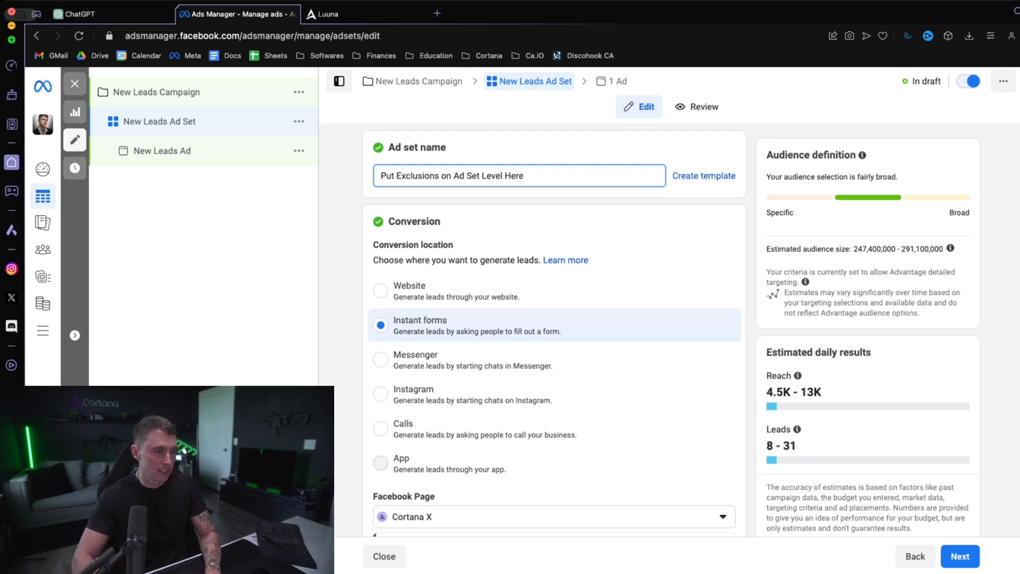
# - Switch the ad set's targeting from Advantage+ audience to the original audience options
pyautogui.scroll(-2, 568, 202)
pyautogui.scroll(-20, 568, 202)
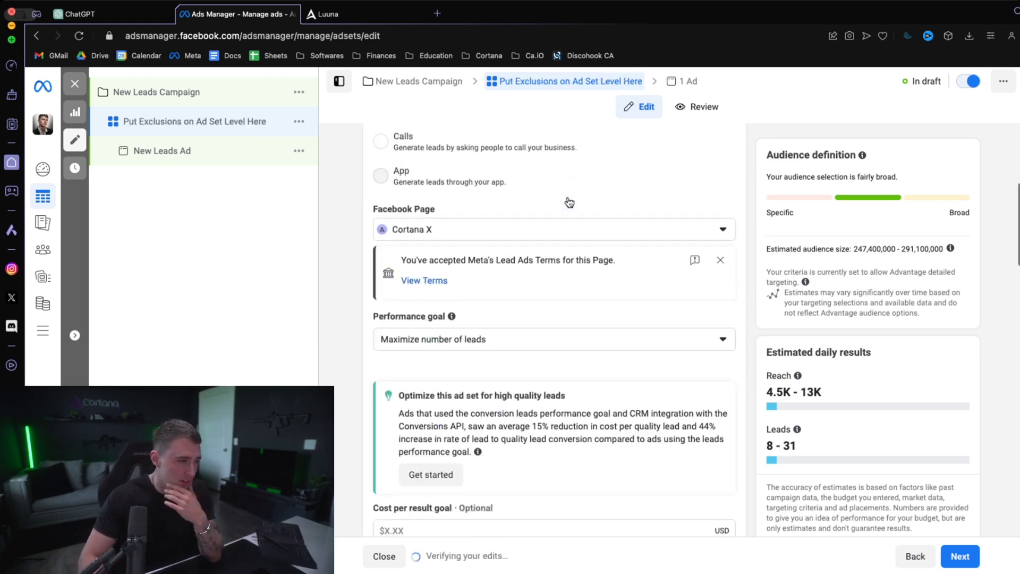
pyautogui.scroll(-12, 567, 200)
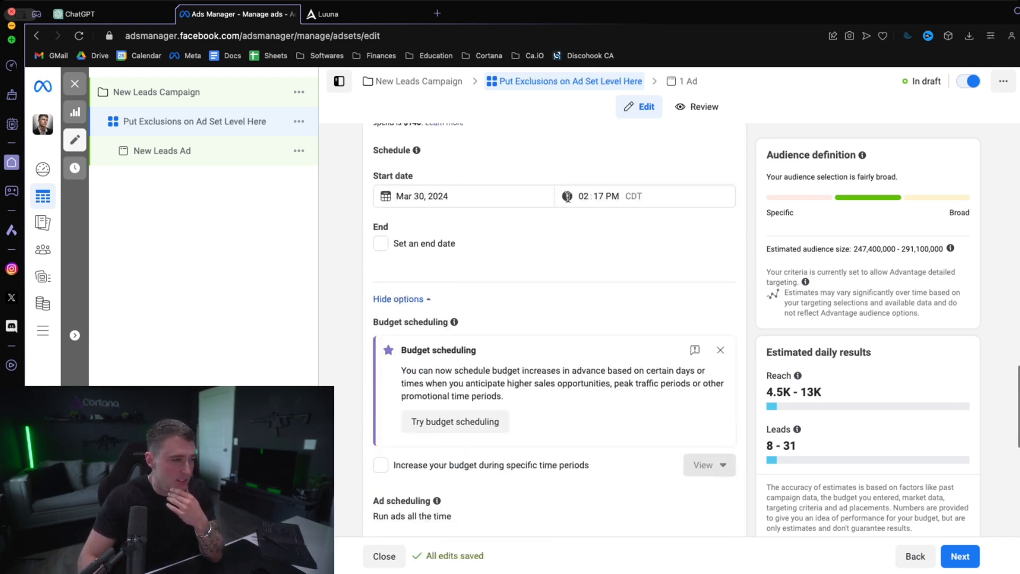
pyautogui.scroll(-1, 568, 201)
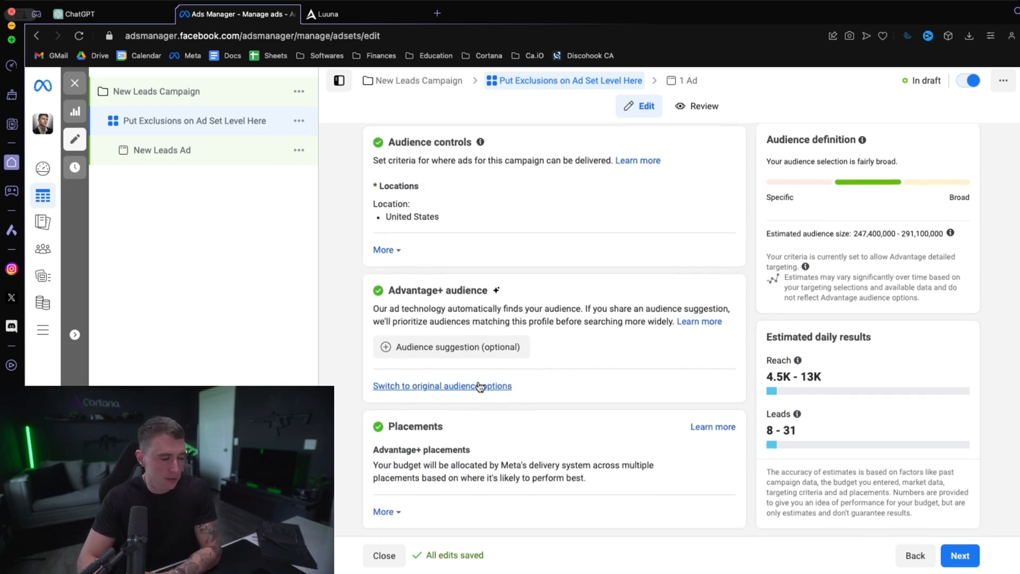
pyautogui.scroll(1, 444, 393)
pyautogui.click(444, 392)
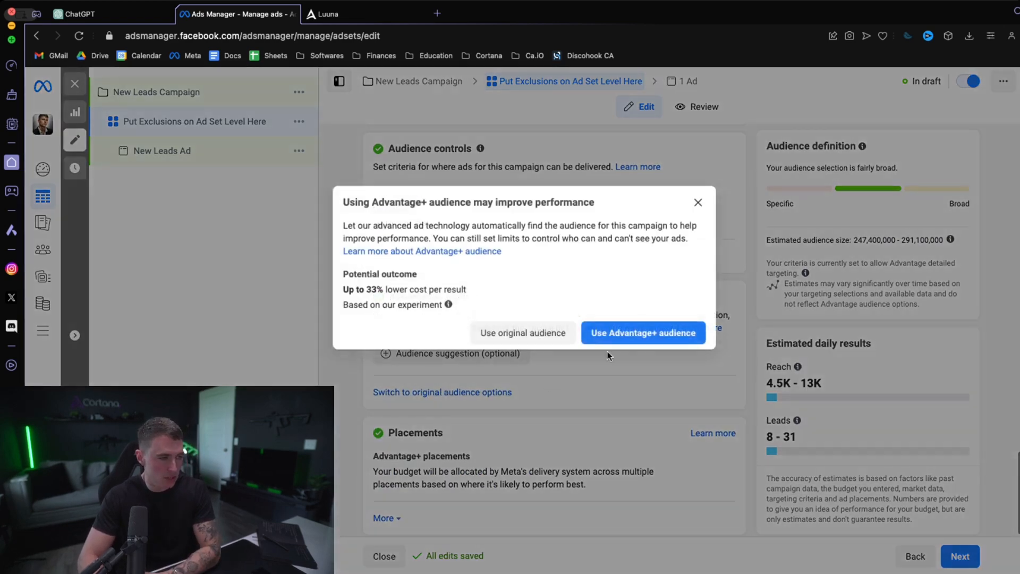
pyautogui.click(509, 335)
# - Open the custom audience exclusions and review the available lookalike and other existing audiences without selecting one
pyautogui.scroll(-10, 490, 421)
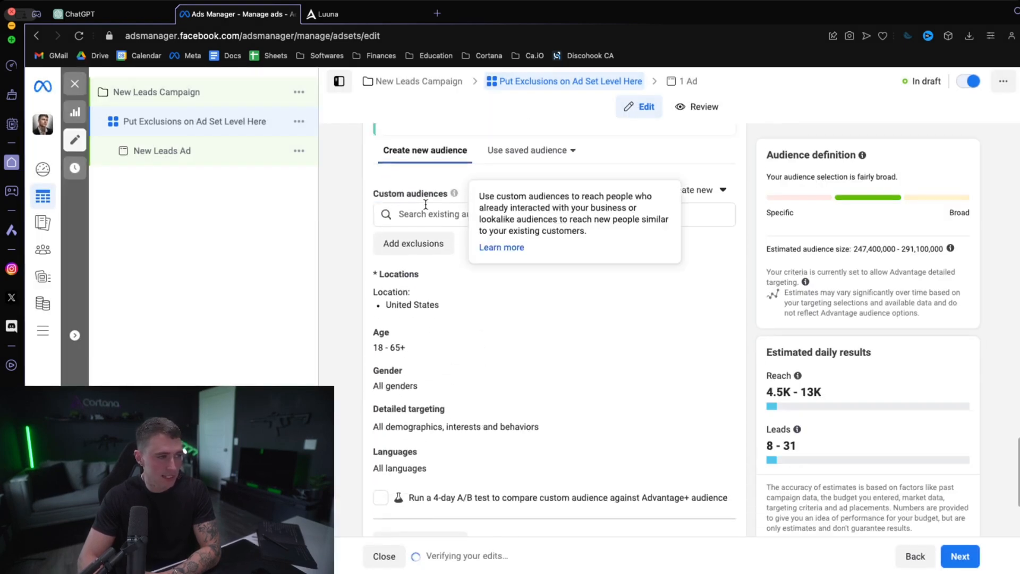
pyautogui.click(434, 249)
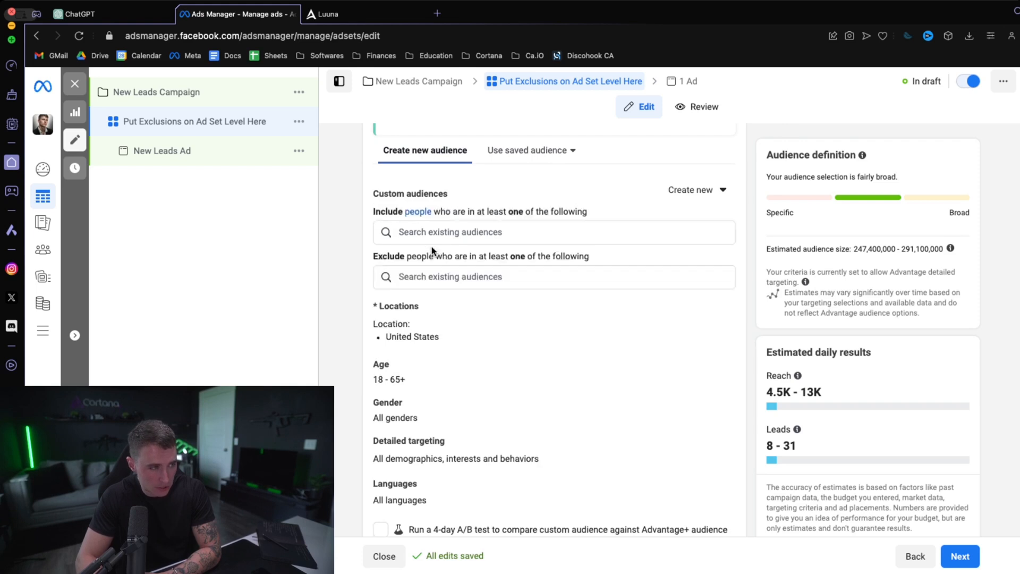
pyautogui.click(424, 278)
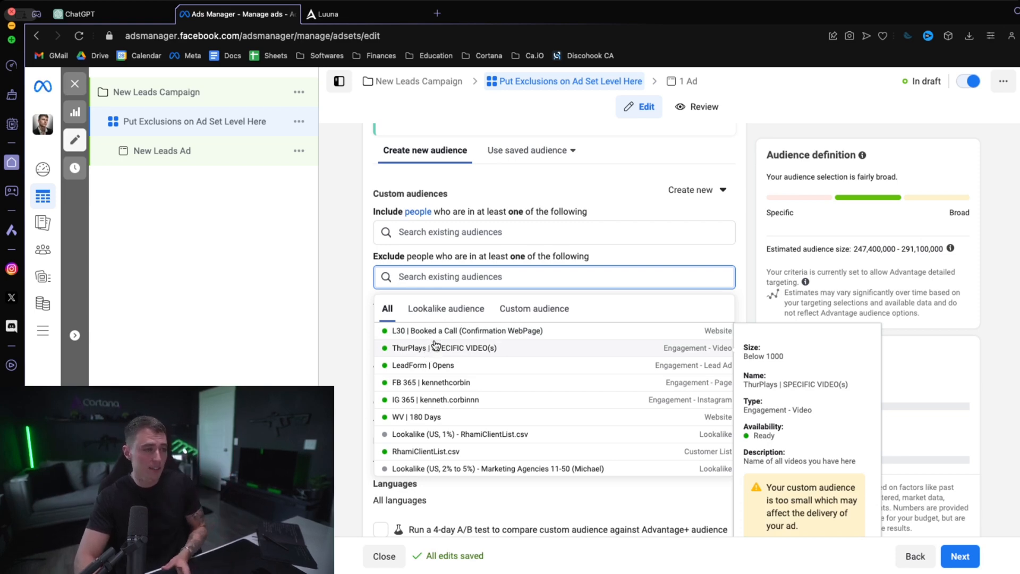
pyautogui.click(441, 308)
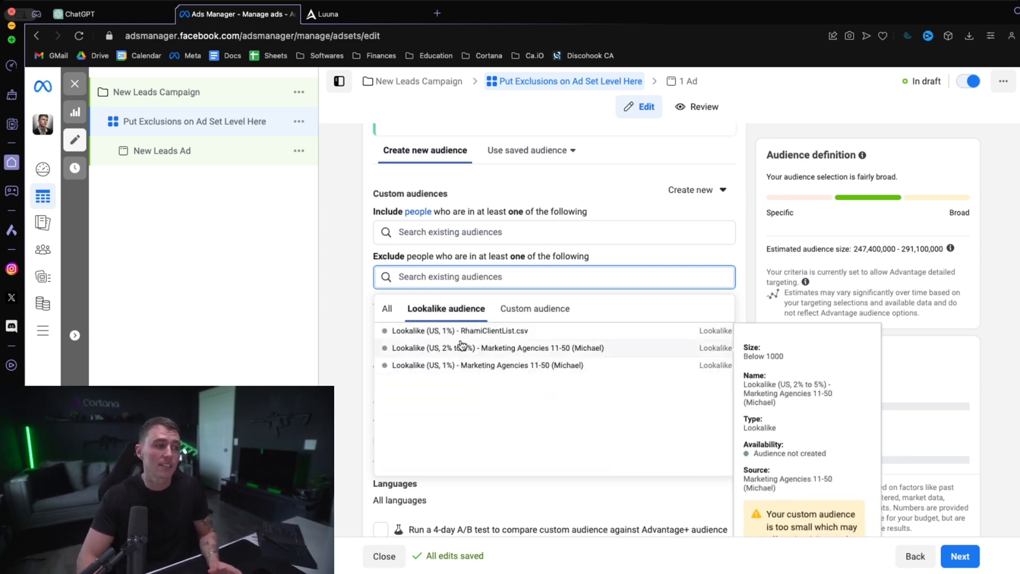
pyautogui.click(392, 314)
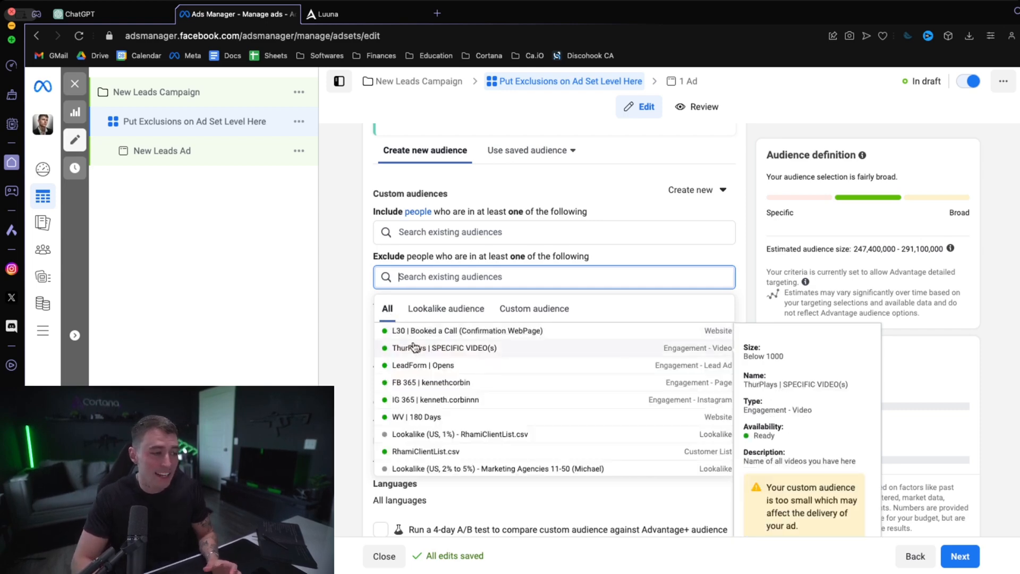
pyautogui.click(354, 366)
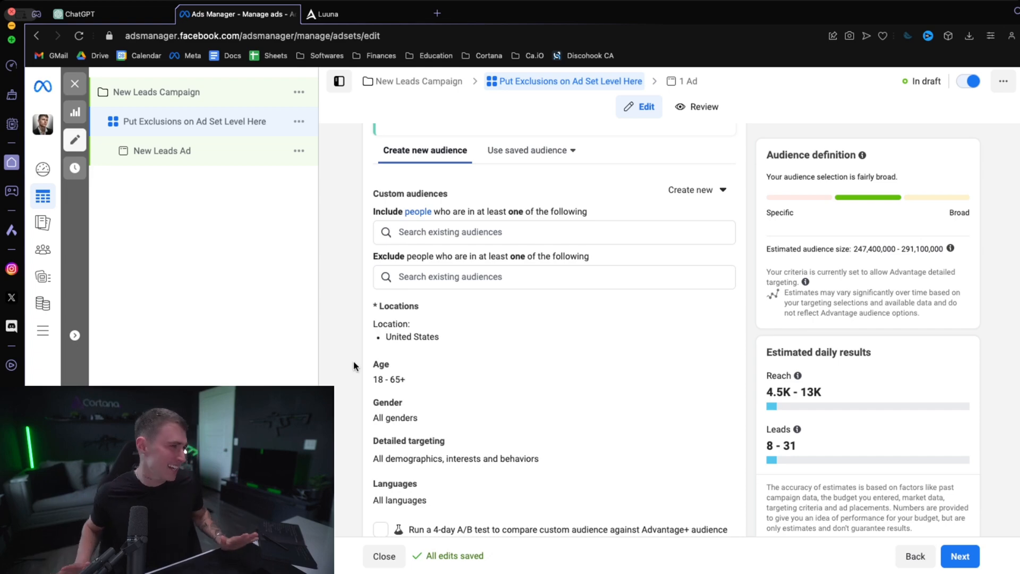
pyautogui.scroll(1, 358, 257)
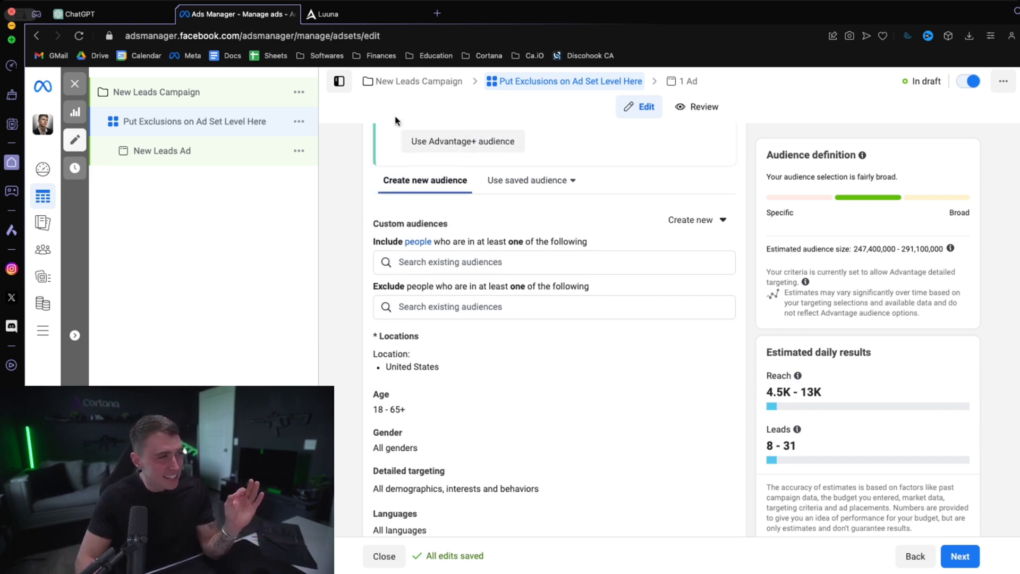
# - Switch to the GoHighLevel CRM and examine the opportunity stages of the V1 - 001 pipeline, through to Wrong ICP
pyautogui.click(366, 18)
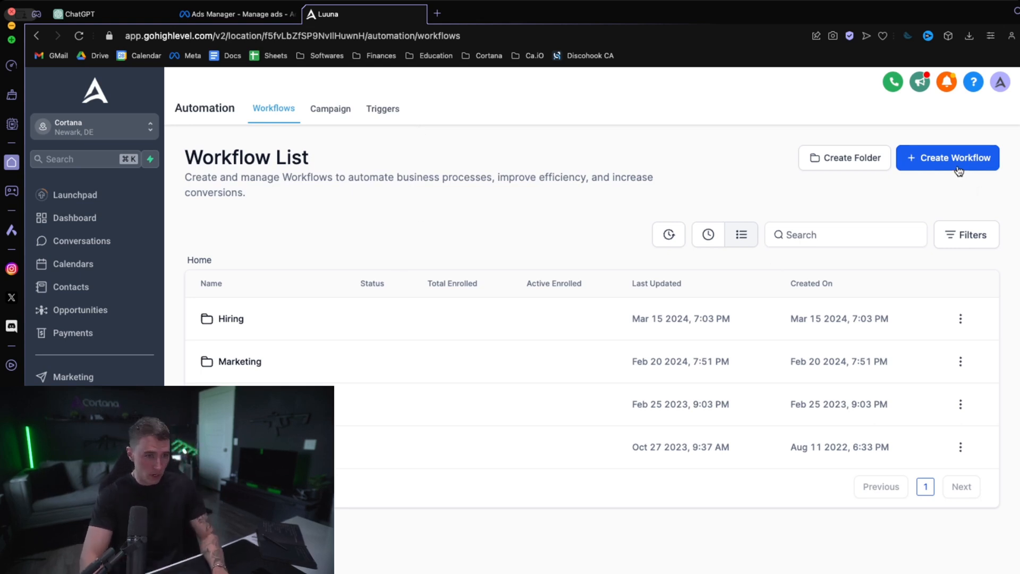
pyautogui.click(96, 312)
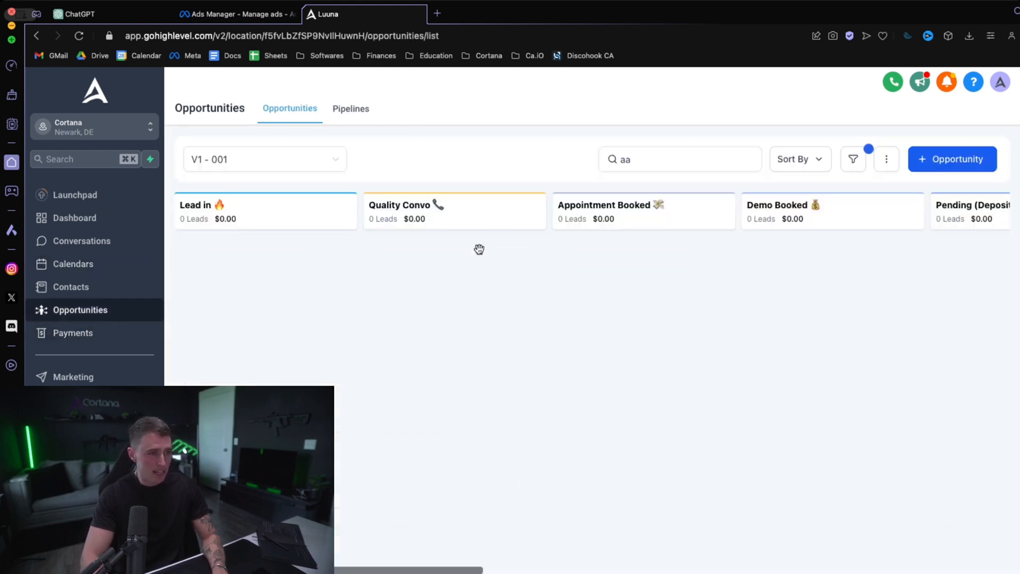
pyautogui.hscroll(10, 479, 249)
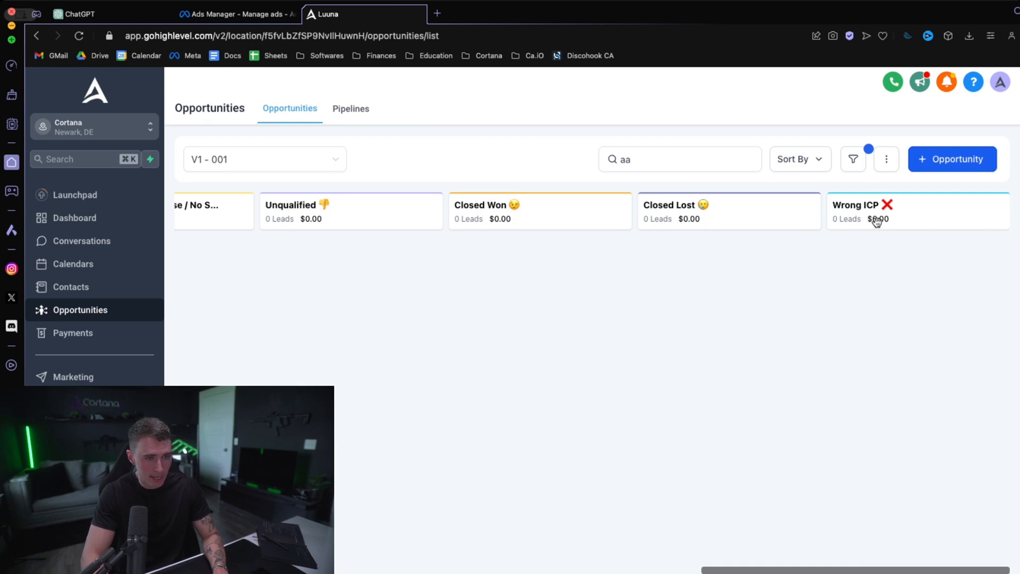
pyautogui.hscroll(-1, 786, 260)
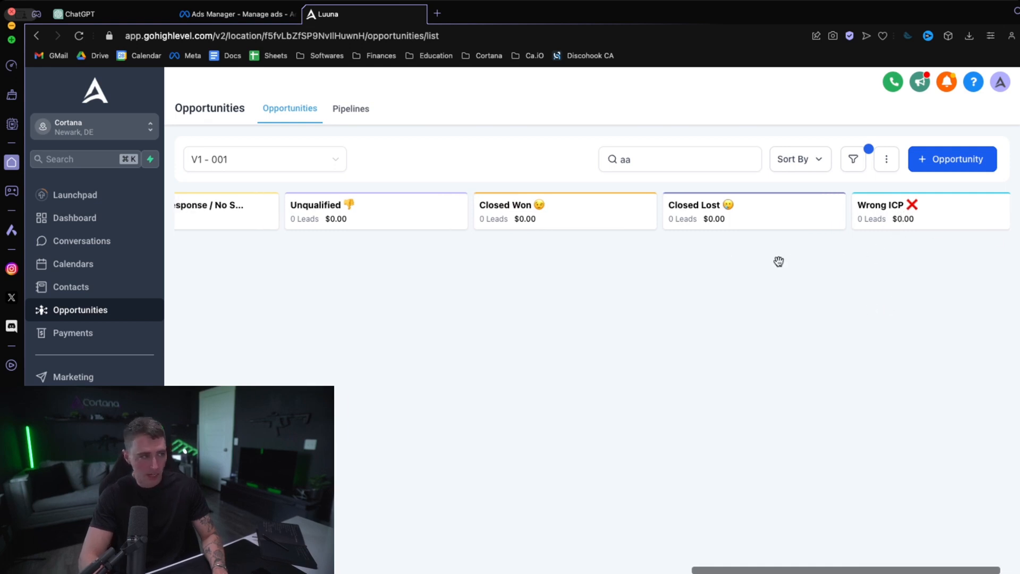
pyautogui.hscroll(-2, 779, 261)
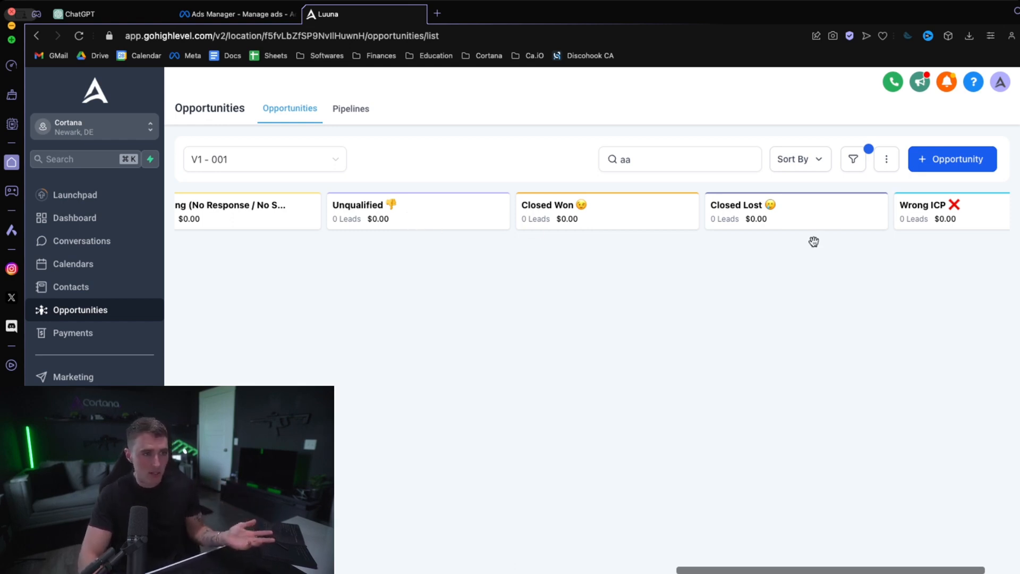
pyautogui.scroll(-1, 937, 232)
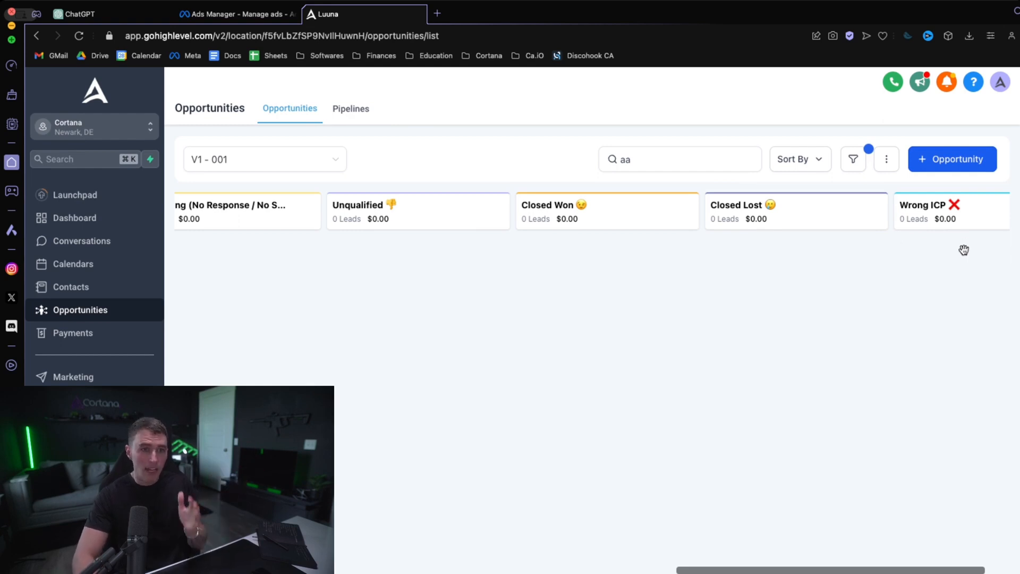
pyautogui.hscroll(3, 958, 256)
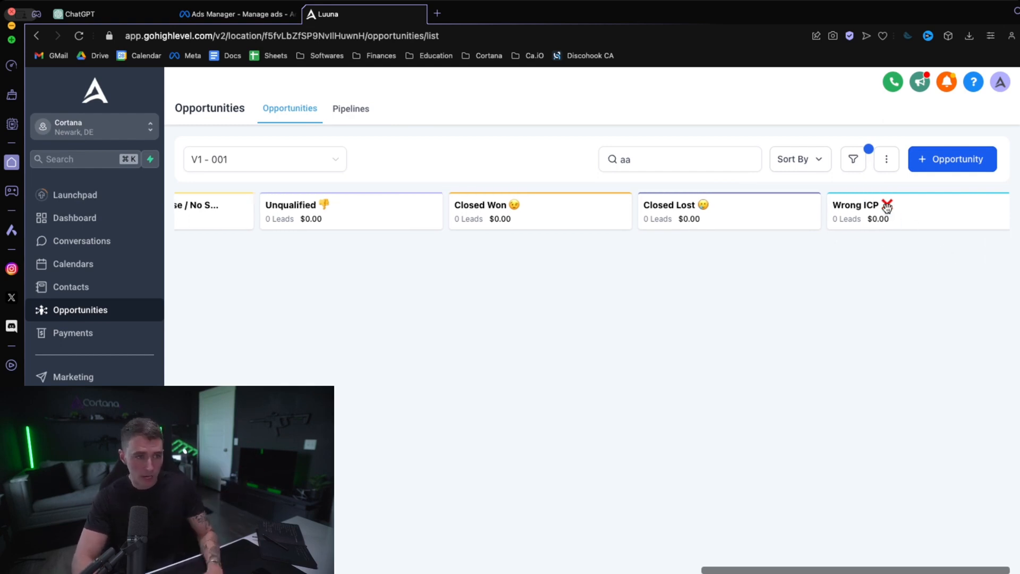
# - Create a new automation workflow from scratch
pyautogui.click(75, 400)
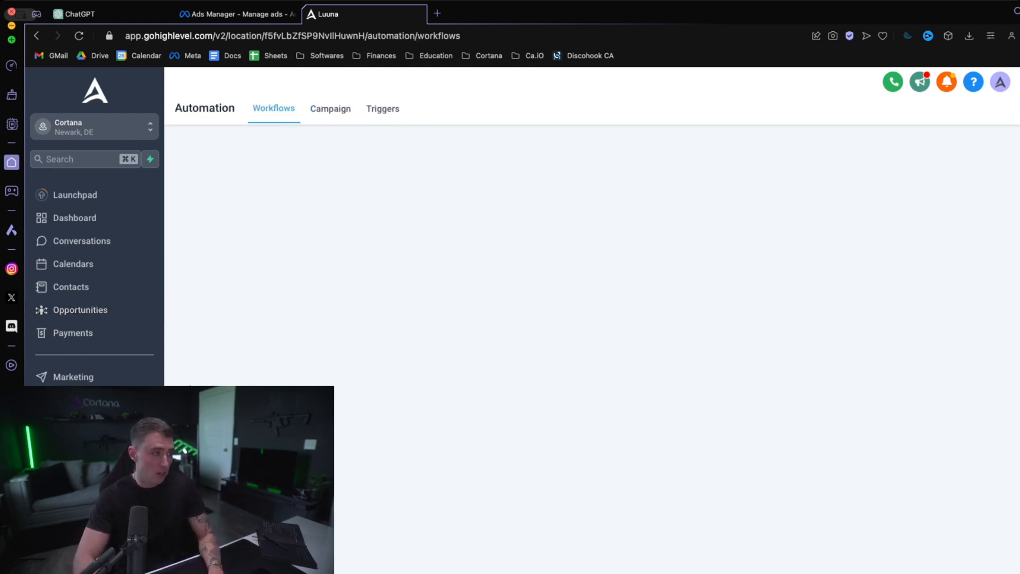
pyautogui.click(943, 159)
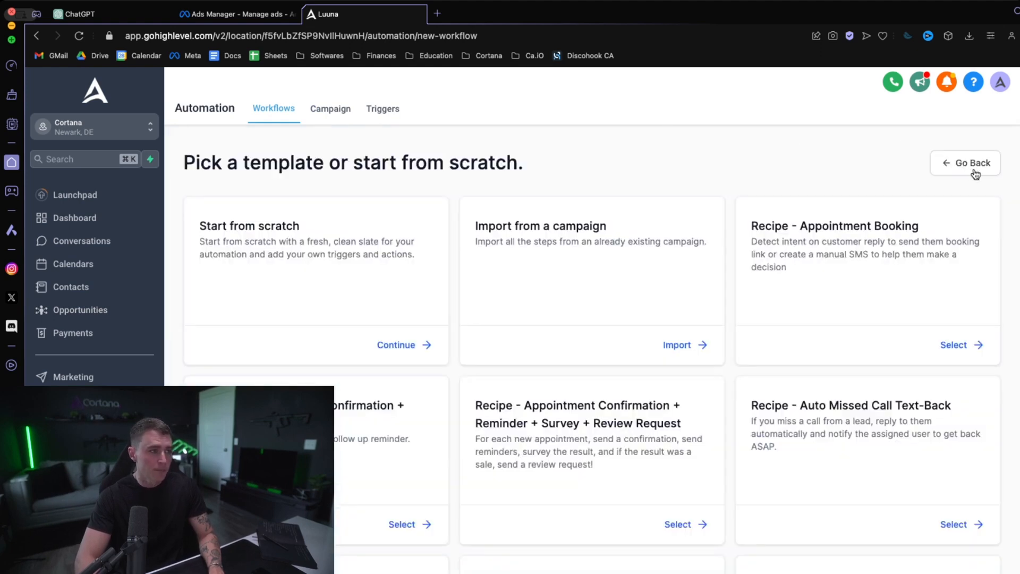
pyautogui.click(443, 344)
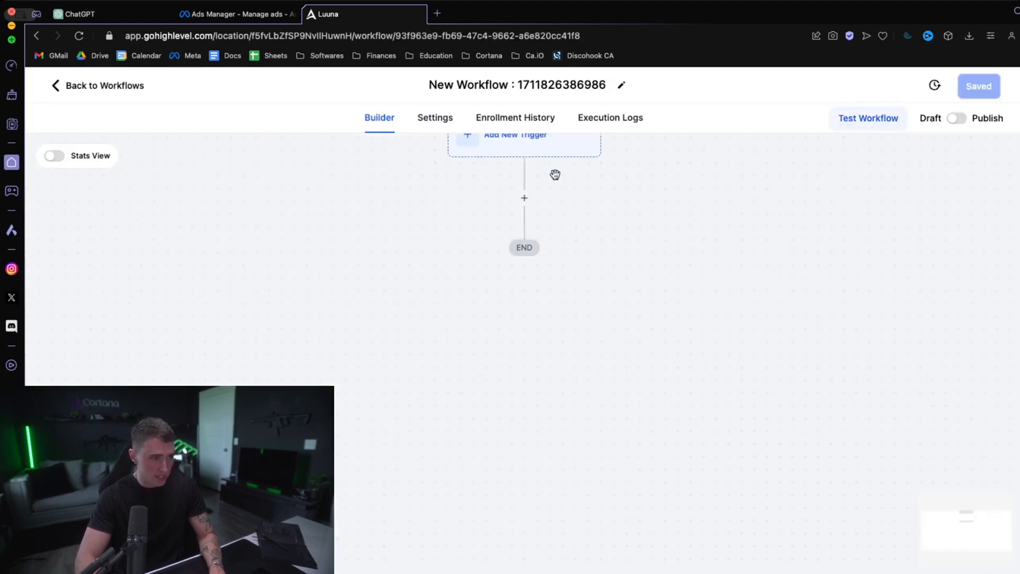
# - Add a Pipeline Stage Changed trigger to the new workflow
pyautogui.click(546, 156)
pyautogui.click(750, 234)
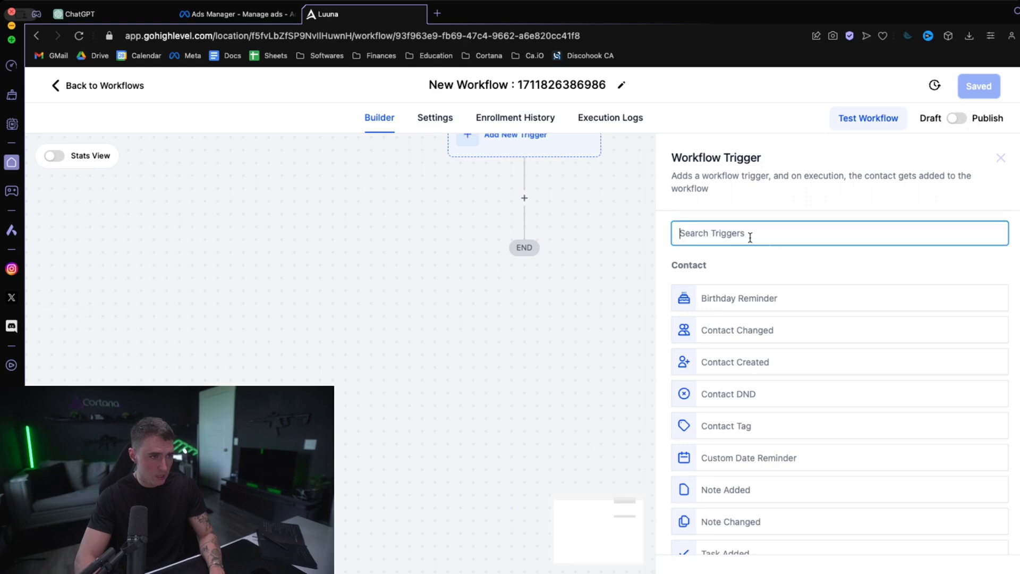
pyautogui.write('plpel')
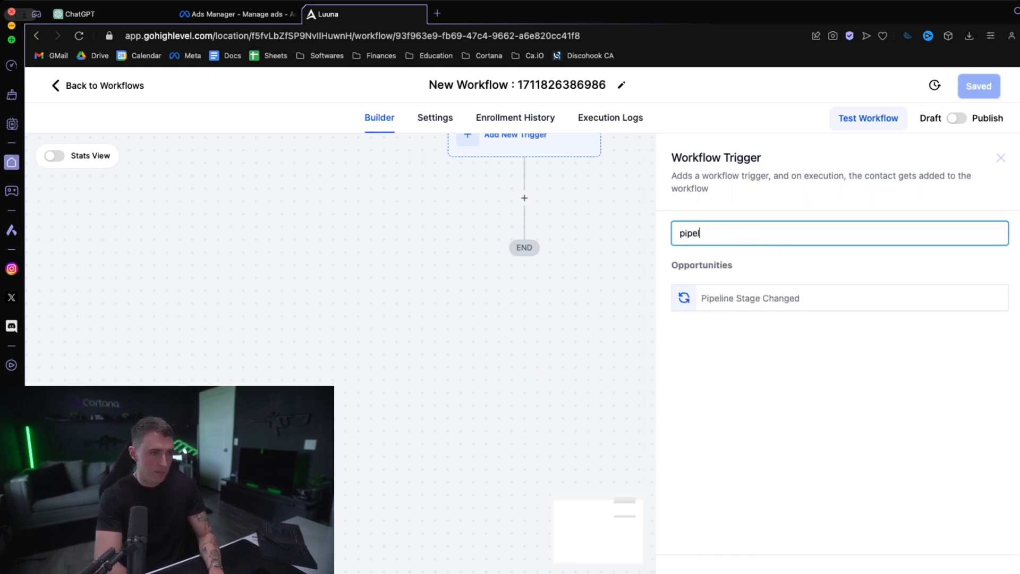
pyautogui.click(742, 298)
# - Filter the trigger with In pipeline set to V1 - 001
pyautogui.click(500, 355)
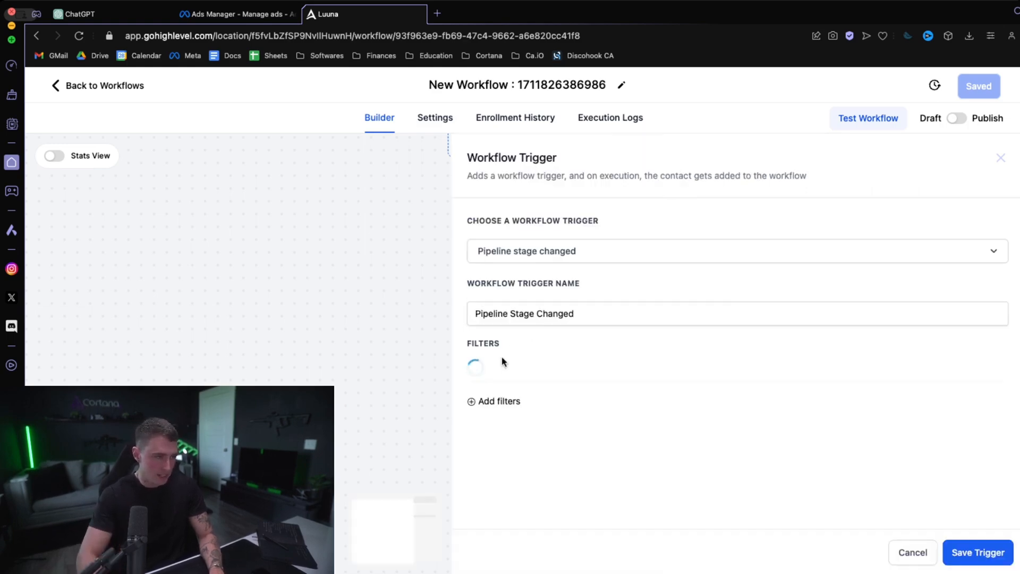
pyautogui.click(514, 371)
pyautogui.scroll(-5, 534, 429)
pyautogui.scroll(5, 534, 429)
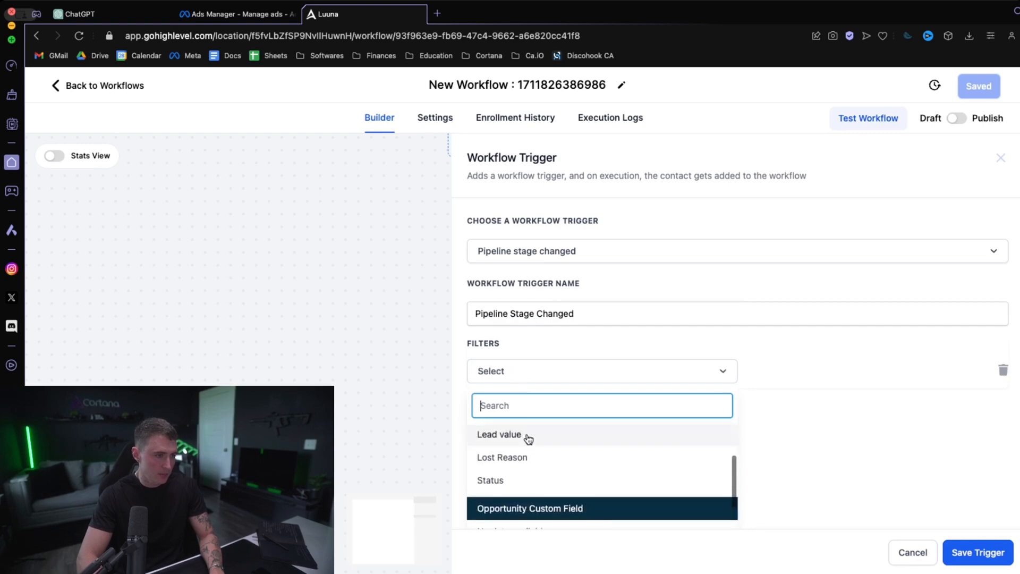
pyautogui.click(523, 440)
pyautogui.click(762, 371)
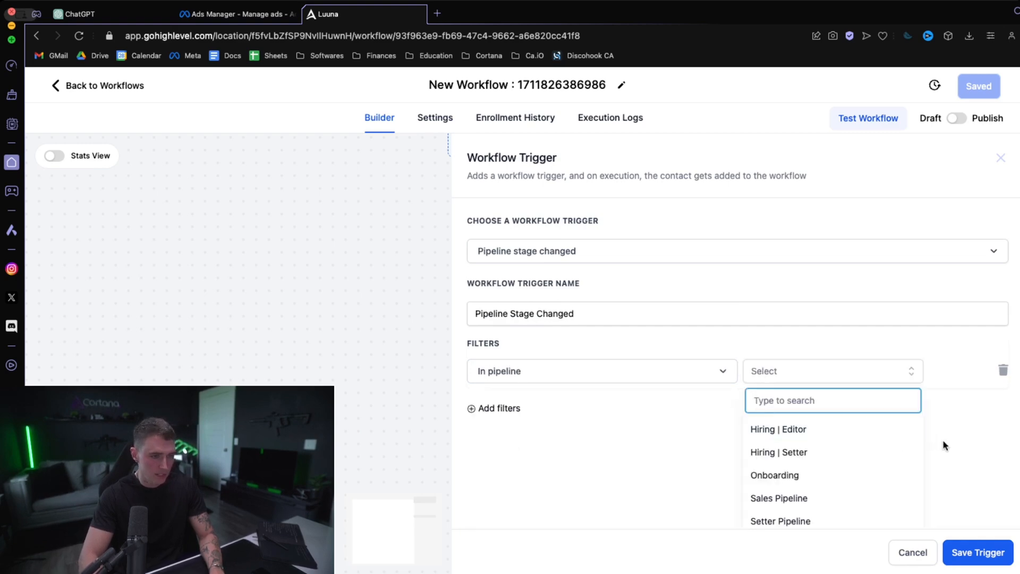
pyautogui.scroll(-1, 943, 444)
pyautogui.click(771, 514)
# - Add a second trigger filter with Pipeline stage set to Wrong ICP and save the trigger
pyautogui.click(514, 410)
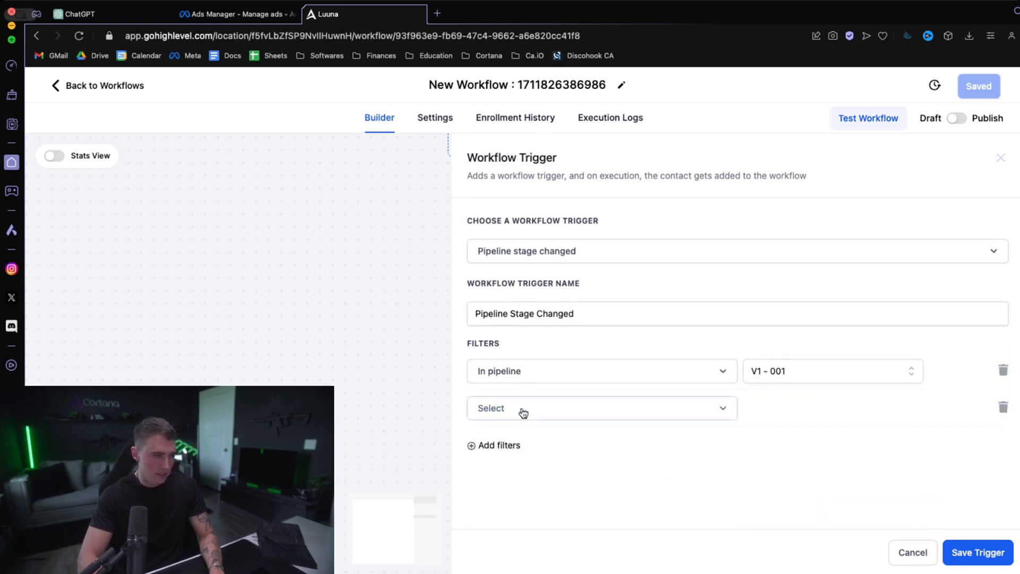
pyautogui.click(522, 411)
pyautogui.scroll(-4, 511, 452)
pyautogui.click(531, 439)
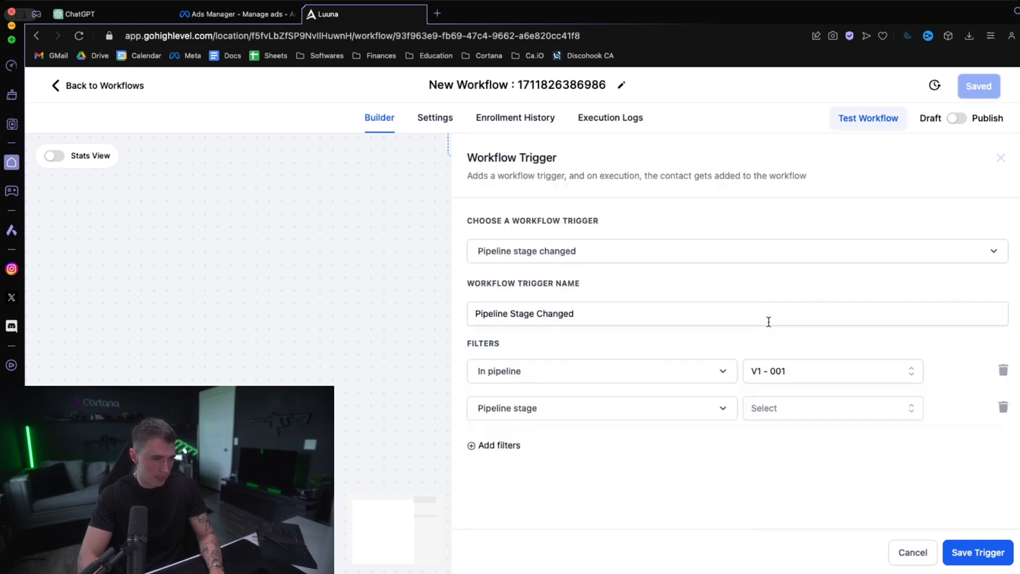
pyautogui.click(777, 407)
pyautogui.scroll(-3, 803, 499)
pyautogui.scroll(-2, 802, 510)
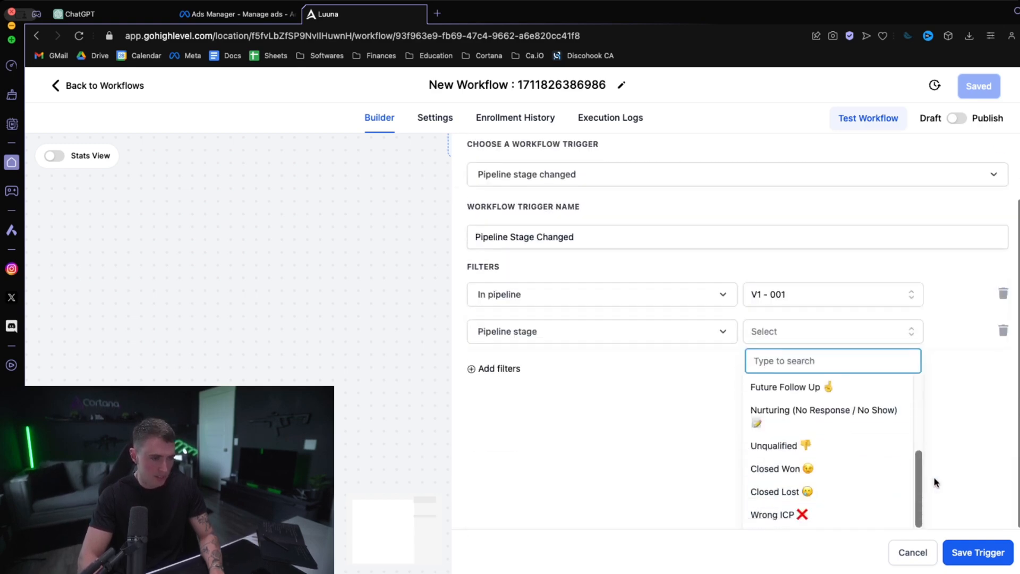
pyautogui.click(815, 516)
pyautogui.click(977, 553)
# - Add an Add Contact Tag action after the trigger, create the new tag "wrong icp" for it, and save the action
pyautogui.scroll(3, 712, 330)
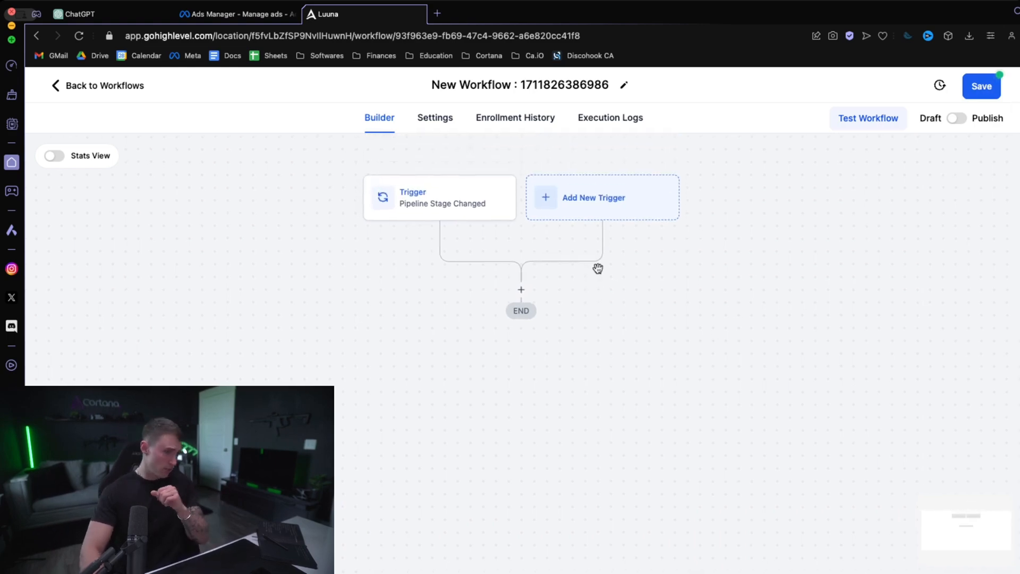
pyautogui.click(520, 292)
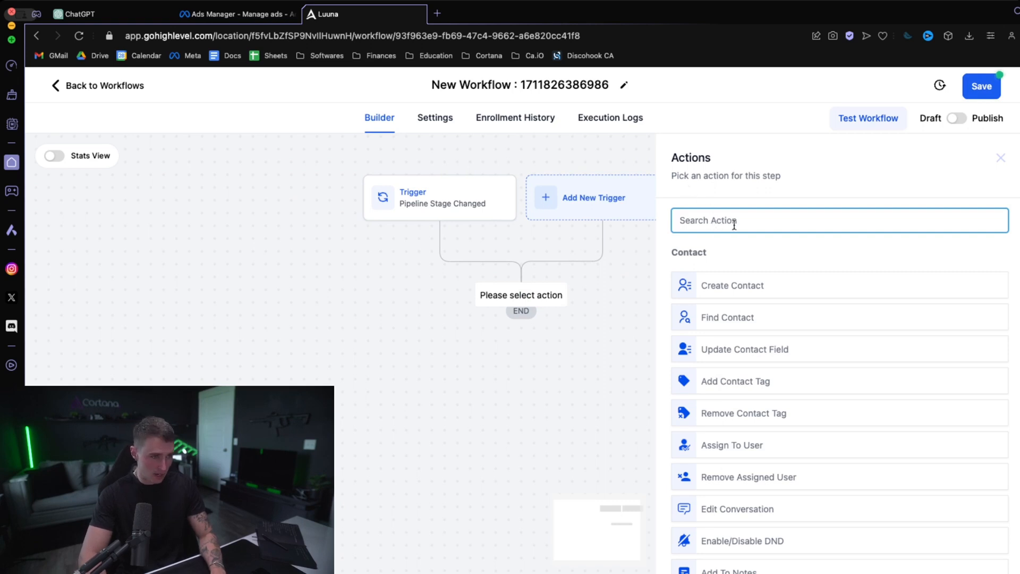
pyautogui.write('tag')
pyautogui.click(733, 277)
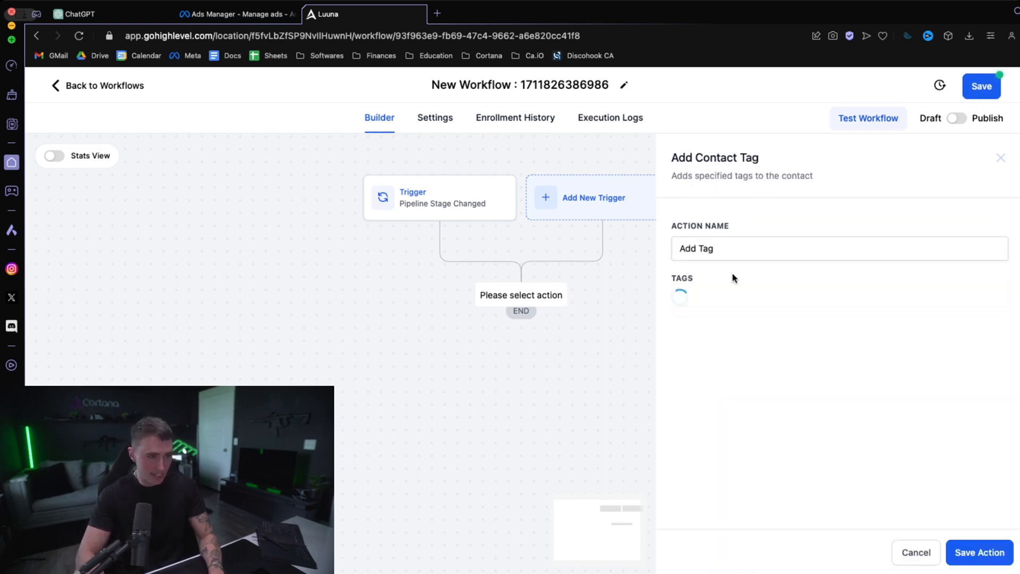
pyautogui.click(735, 308)
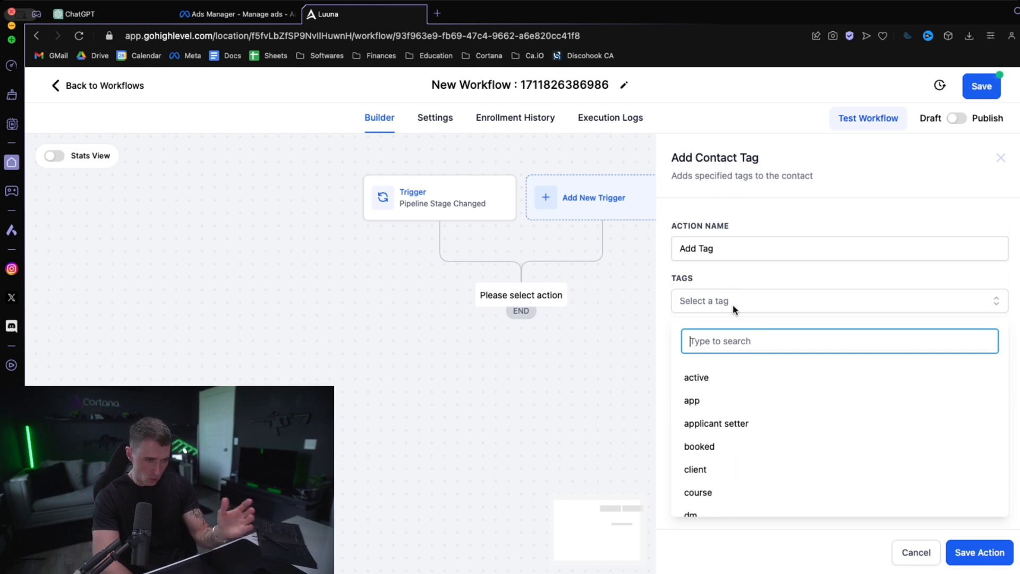
pyautogui.write('wrong icep')
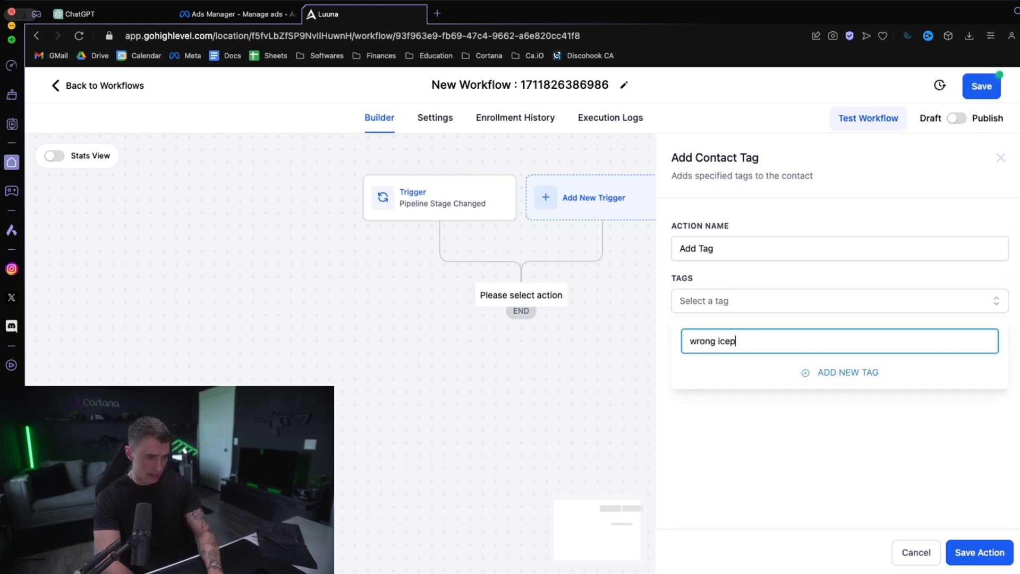
pyautogui.click(833, 367)
pyautogui.click(978, 552)
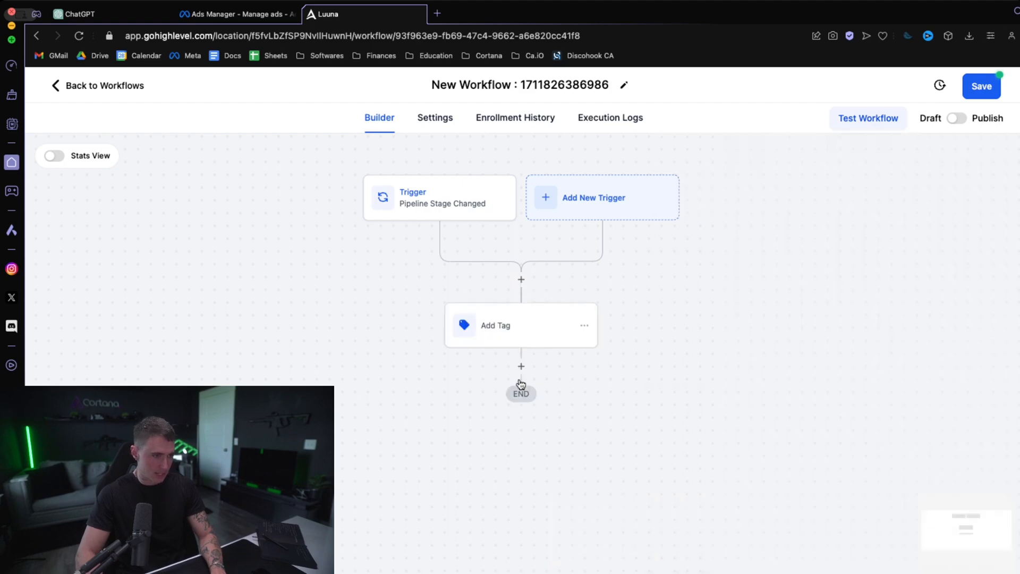
# - Add a Facebook - Add To Custom Audience action after the Add Tag step and set its Facebook account to Cortana
pyautogui.click(521, 366)
pyautogui.write('faceboo')
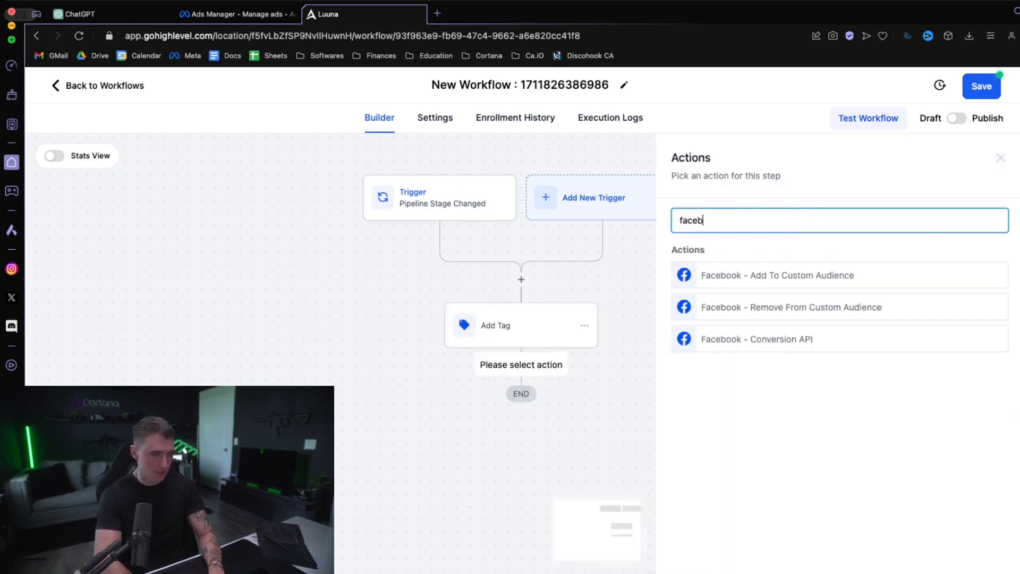
pyautogui.click(784, 283)
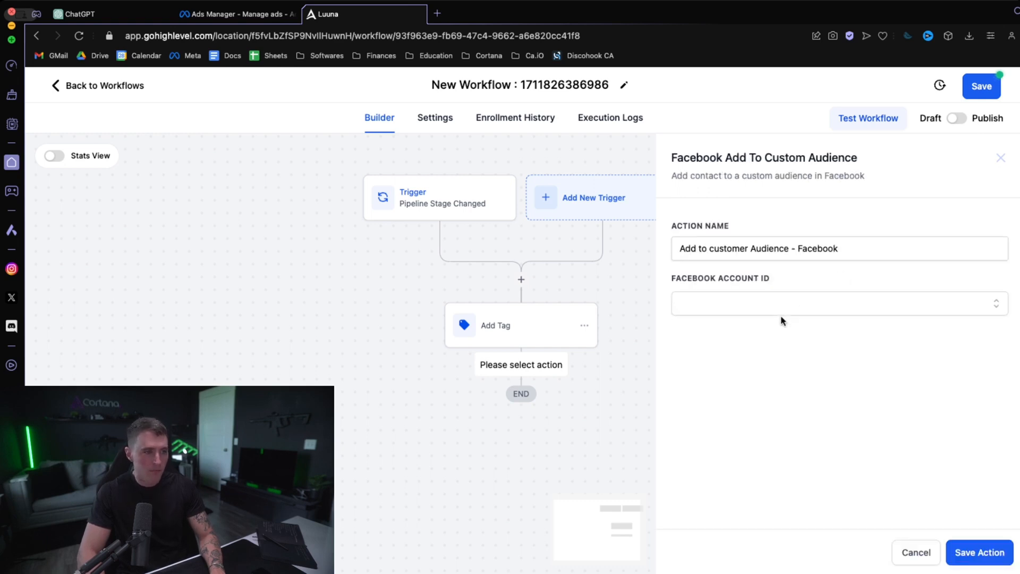
pyautogui.click(753, 310)
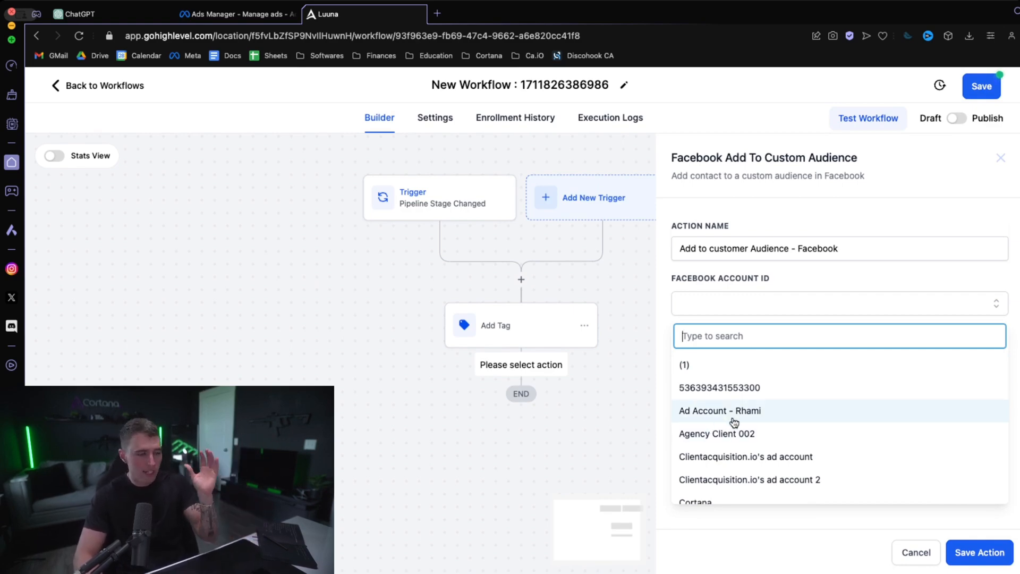
pyautogui.scroll(-1, 765, 424)
pyautogui.scroll(-4, 766, 423)
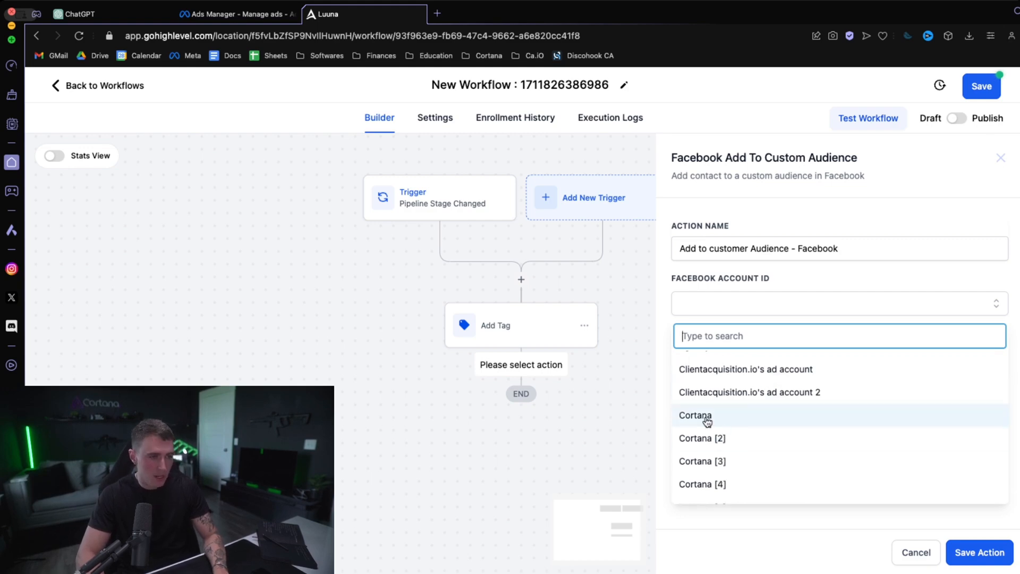
pyautogui.click(702, 418)
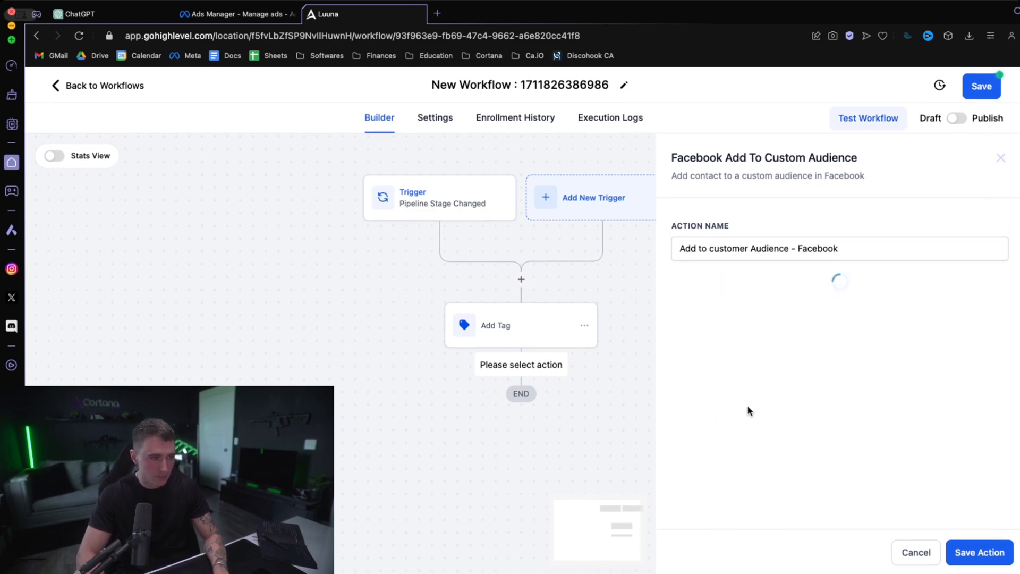
# - Set the action's Facebook custom audience to Exclusions - Sheet1.csv and save the action
pyautogui.click(720, 357)
pyautogui.scroll(-1, 774, 341)
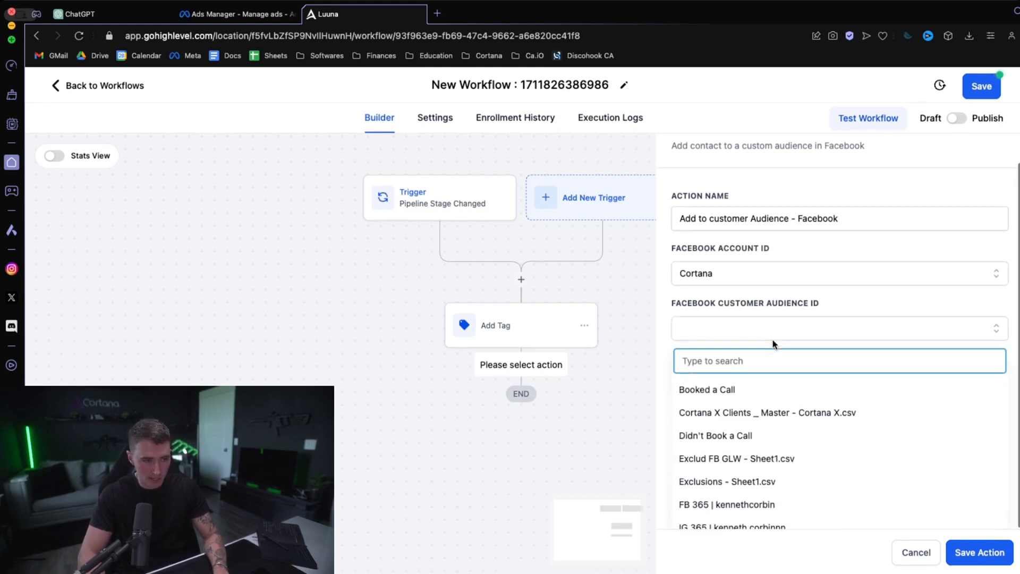
pyautogui.scroll(-1, 780, 444)
pyautogui.scroll(-2, 781, 445)
pyautogui.scroll(2, 798, 457)
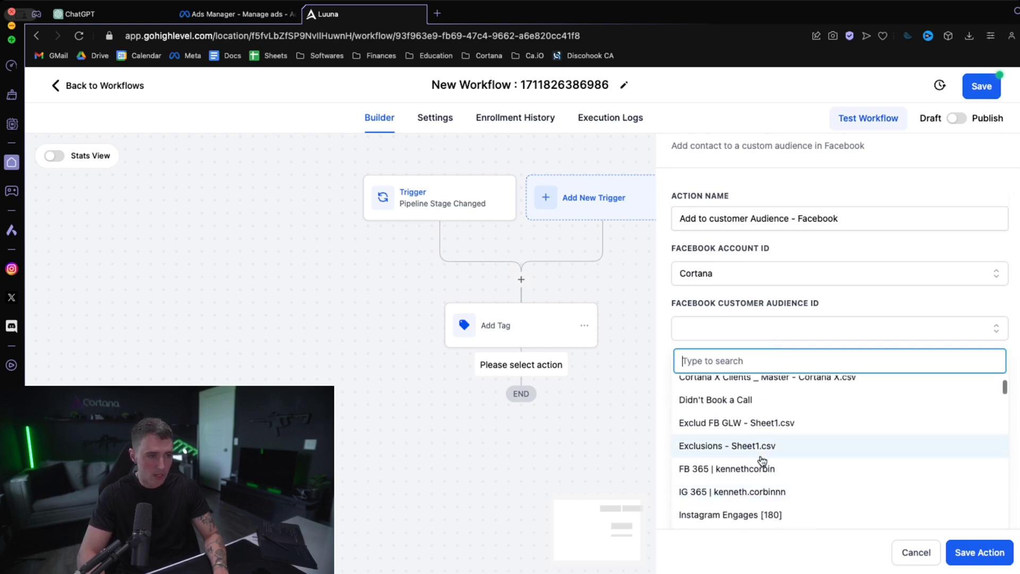
pyautogui.click(728, 447)
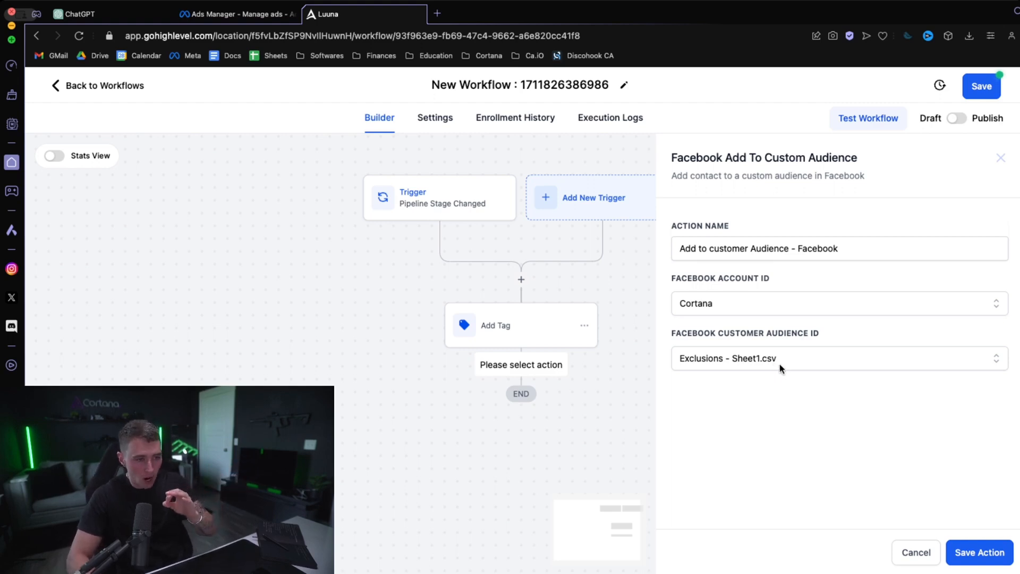
pyautogui.click(975, 552)
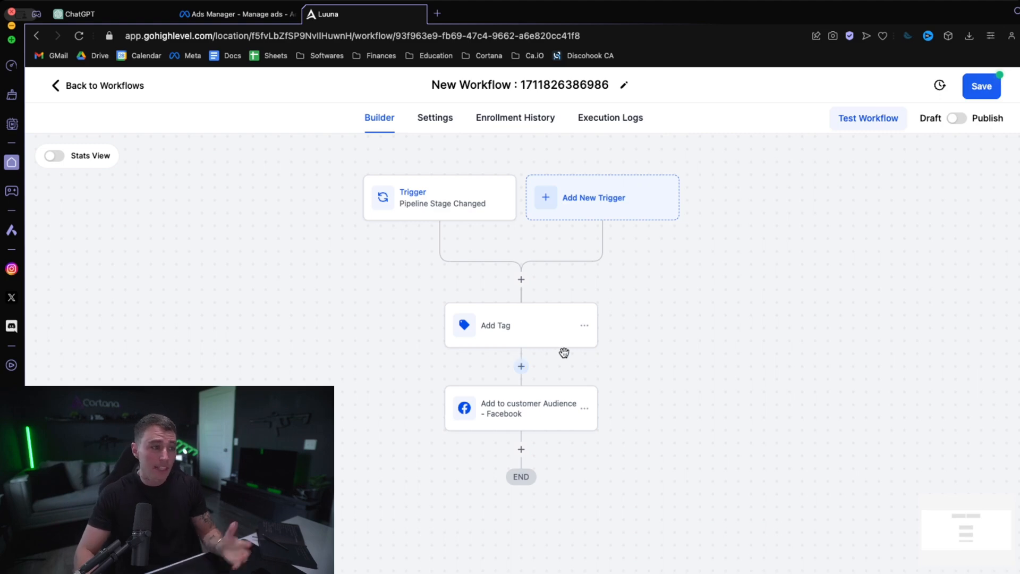
# - Leave the workflow, discarding its unsaved changes, and view the Facebook and Instagram connection in the Integrations settings
pyautogui.click(112, 92)
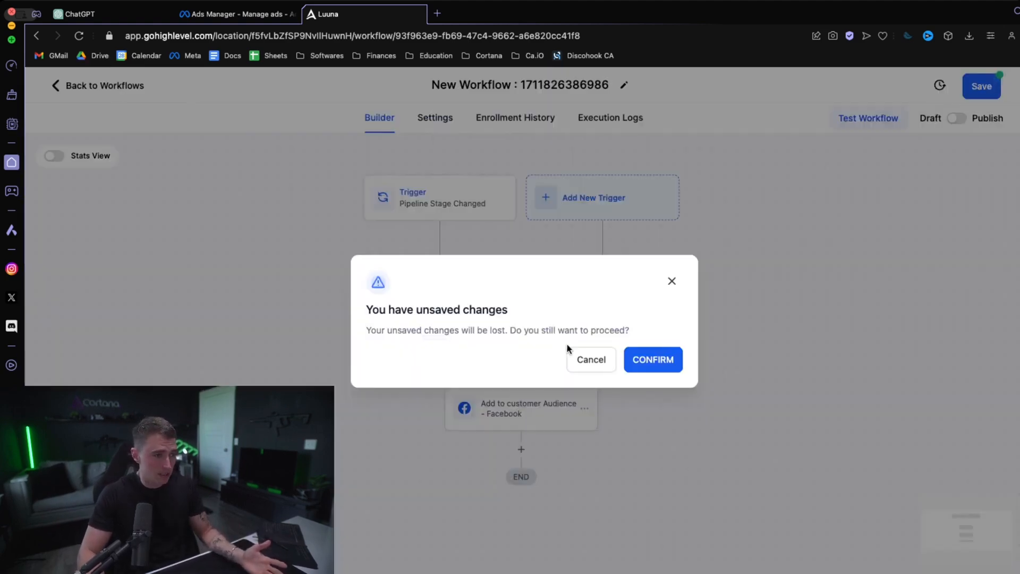
pyautogui.click(637, 362)
pyautogui.click(69, 556)
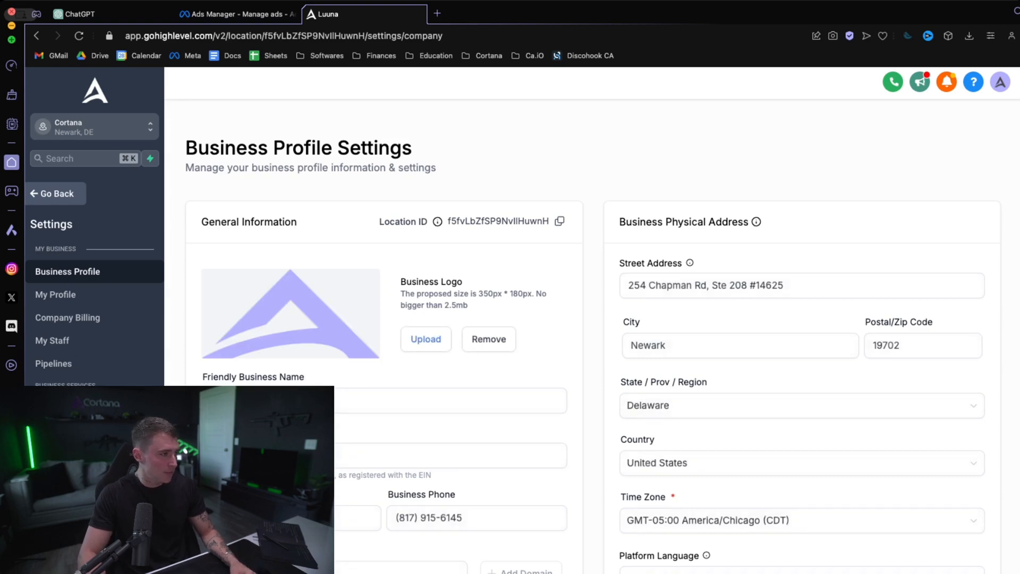
pyautogui.scroll(-10, 94, 308)
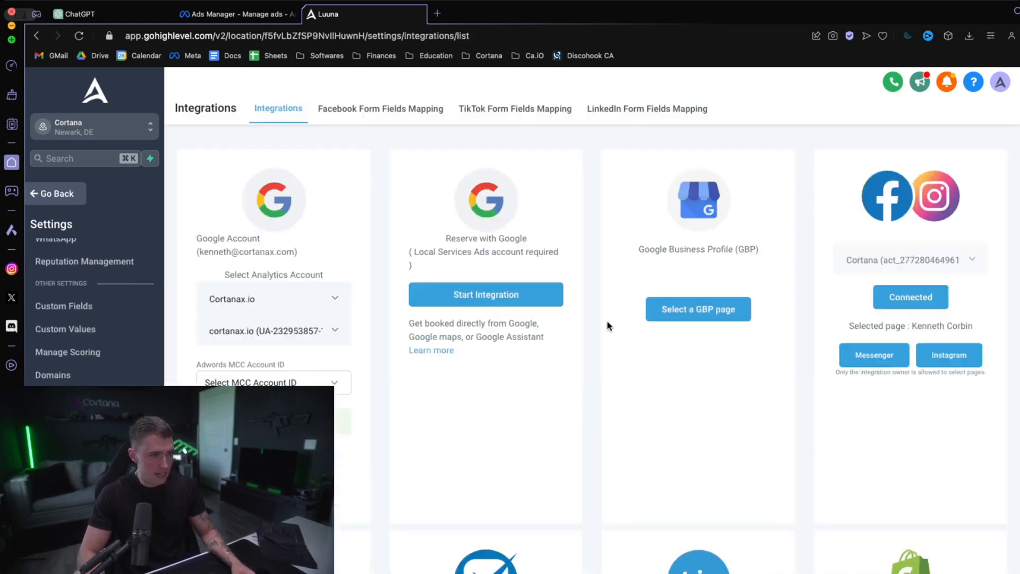
pyautogui.scroll(-4, 655, 322)
pyautogui.scroll(3, 655, 325)
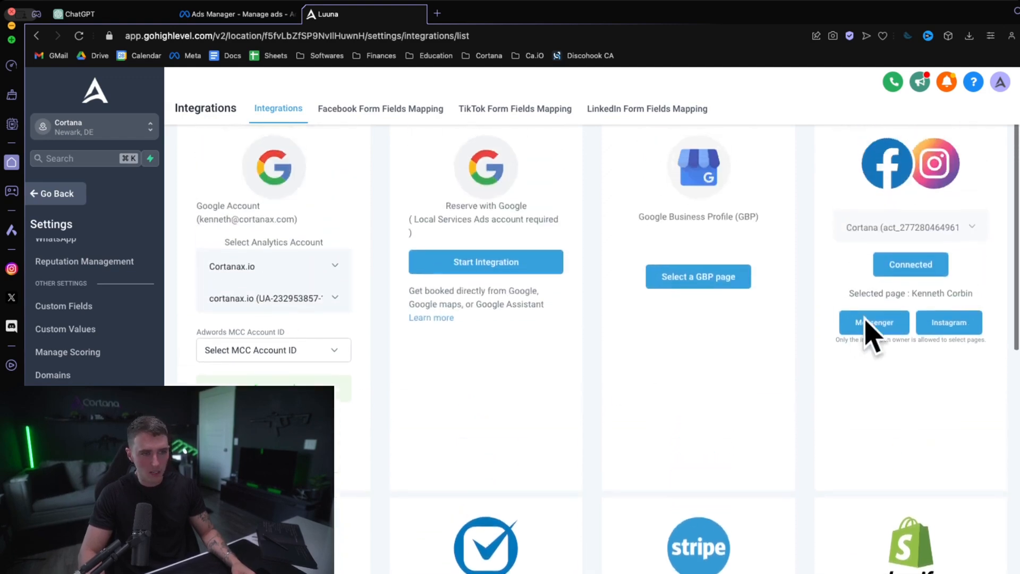